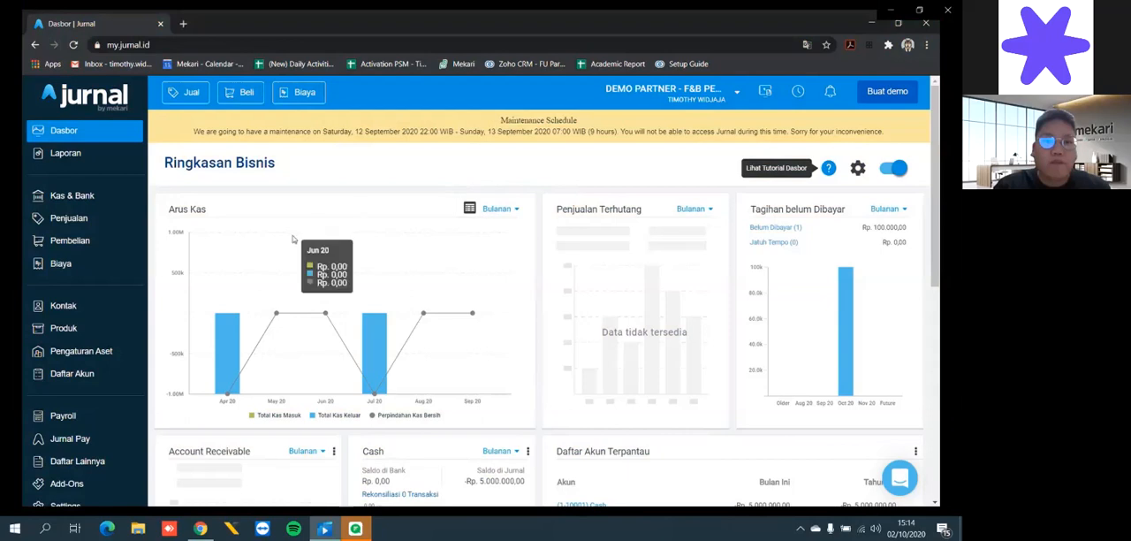
- Look through the chart of accounts and the Tag list, and return to the dashboard
left_click(103, 376)
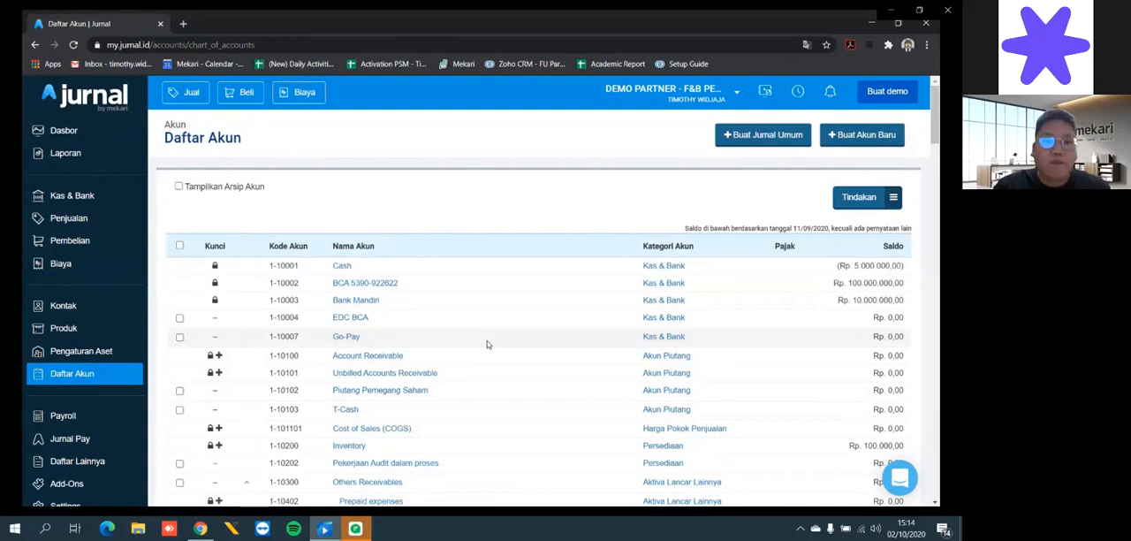
left_click(98, 463)
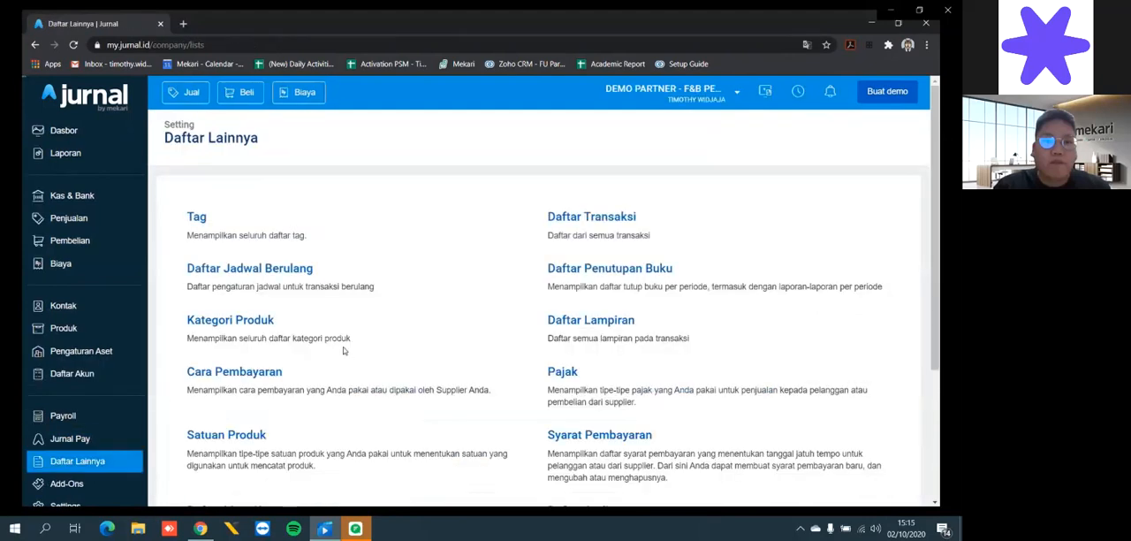
left_click(210, 226)
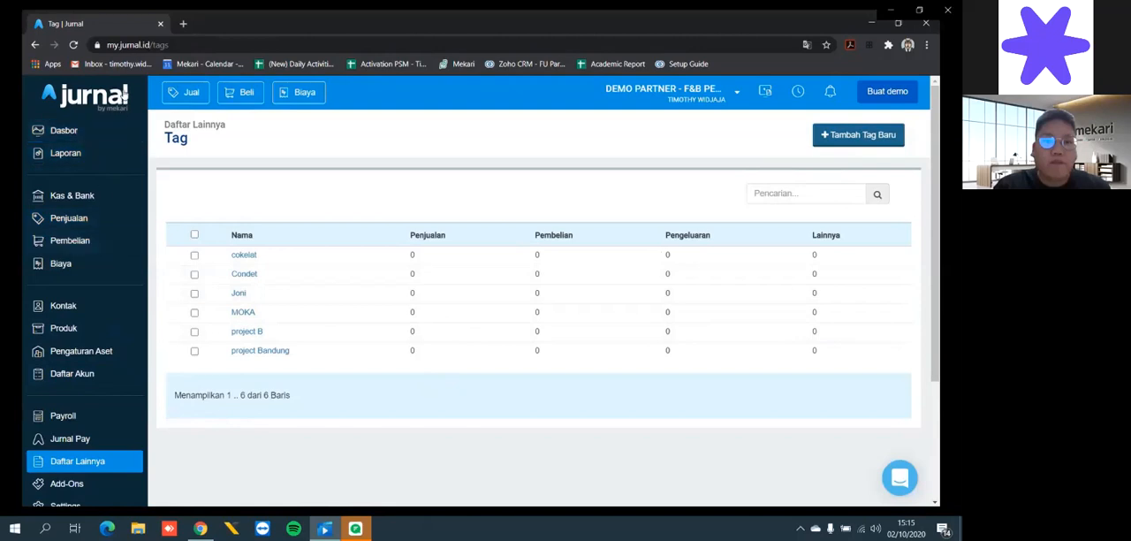
left_click(80, 131)
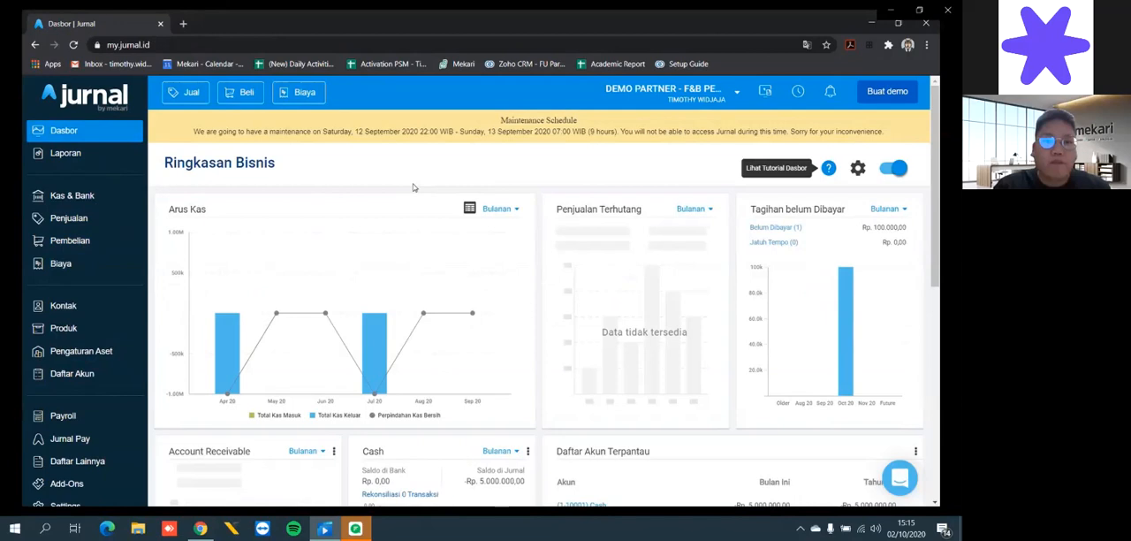
mouse_move(292, 221)
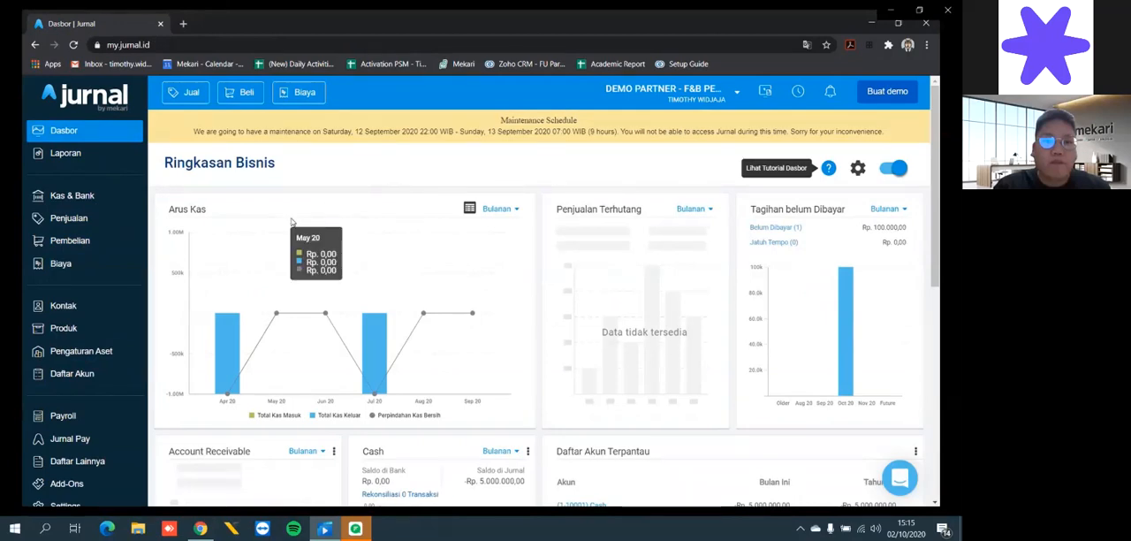
- Search the Jurnal App Store for the add-on "mokapos"
scroll(110, 377, "down", 1)
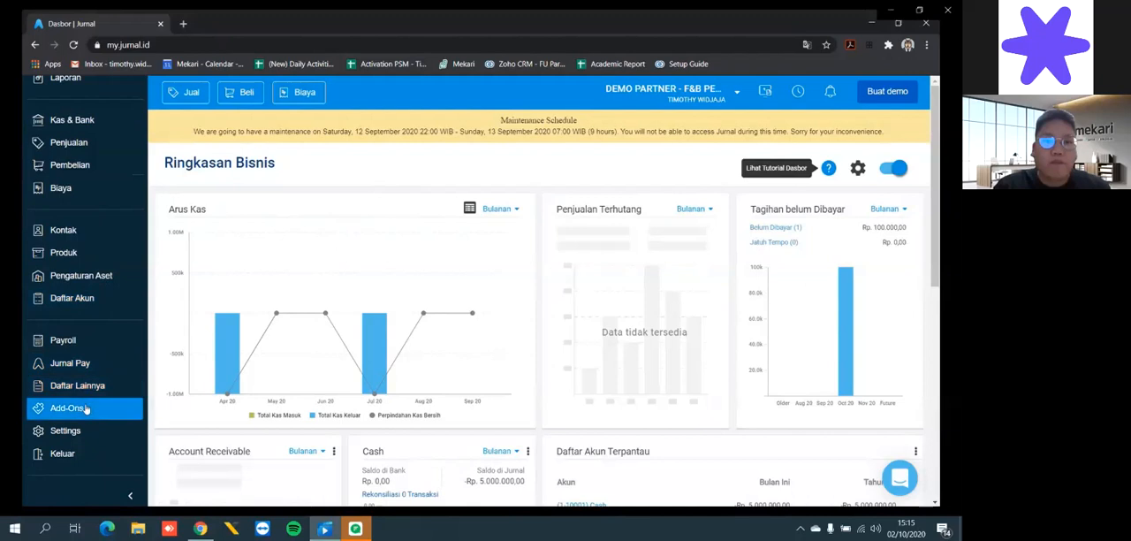
left_click(88, 411)
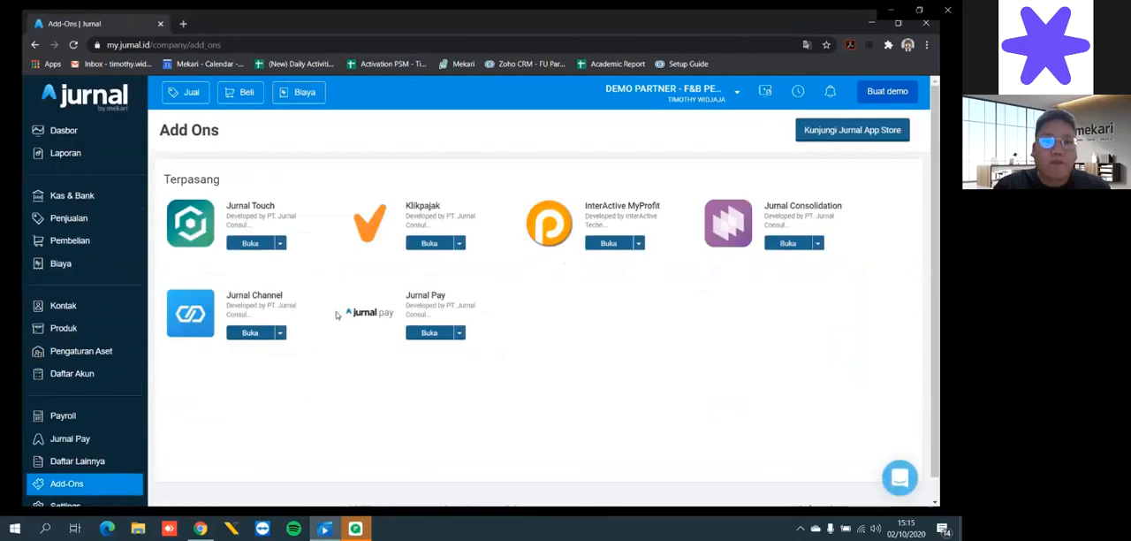
left_click(840, 132)
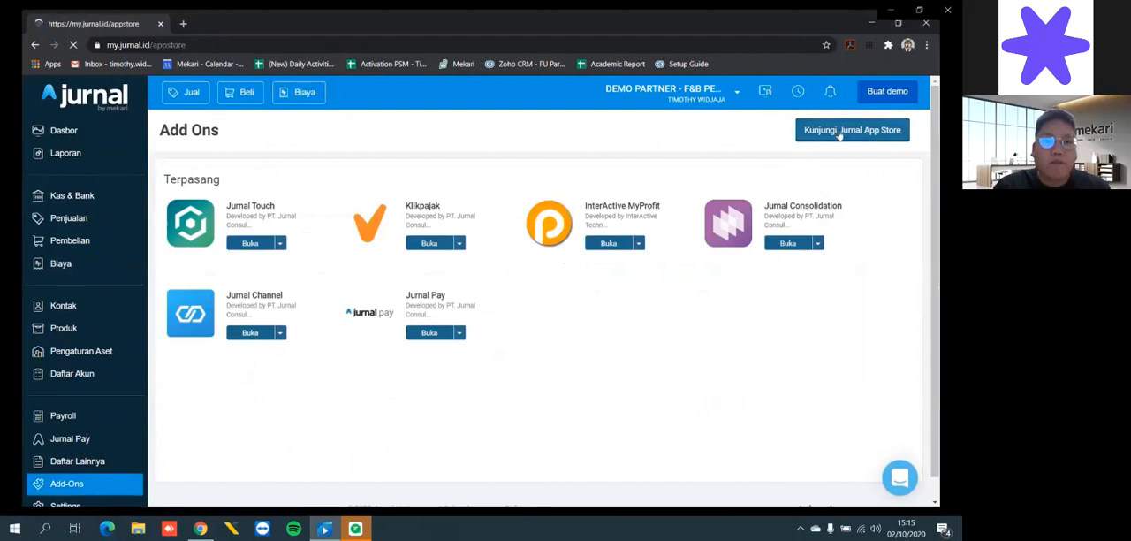
left_click(725, 156)
type("mokapos")
key("Return")
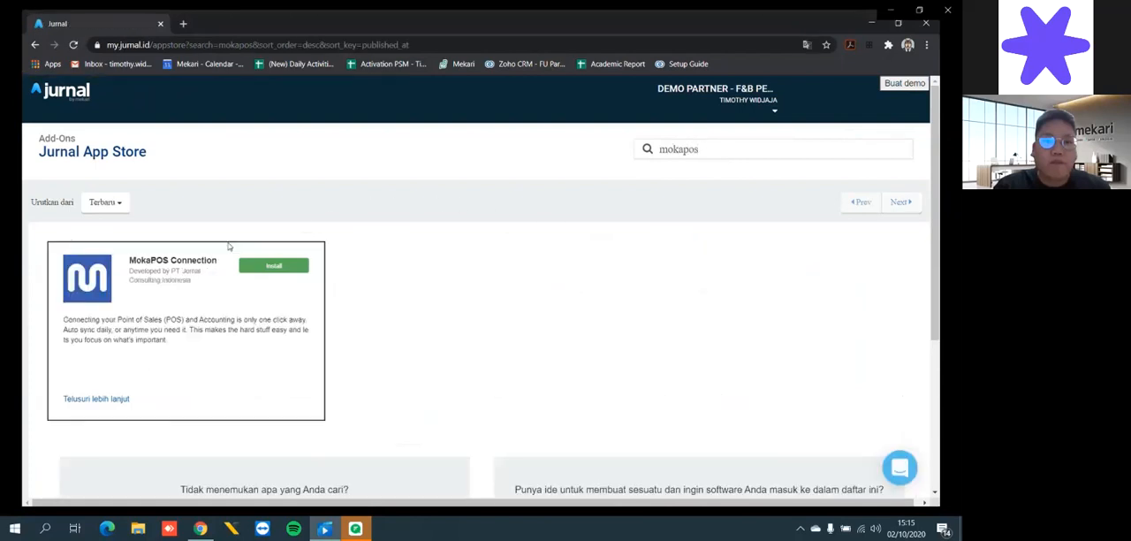
- Install the MokaPOS Connection add-on and allow it to access the company data
left_click(279, 269)
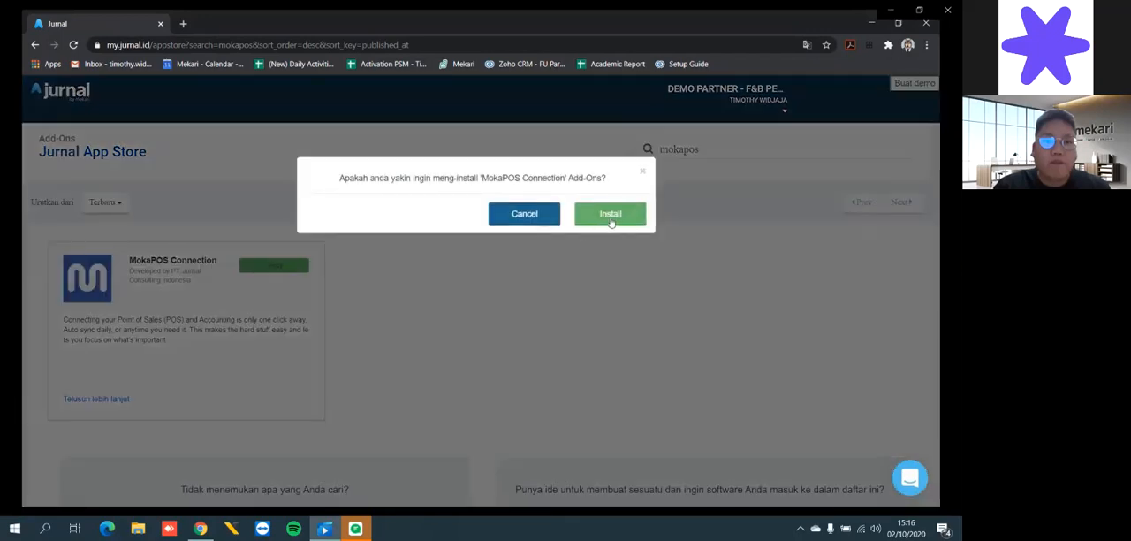
left_click(612, 216)
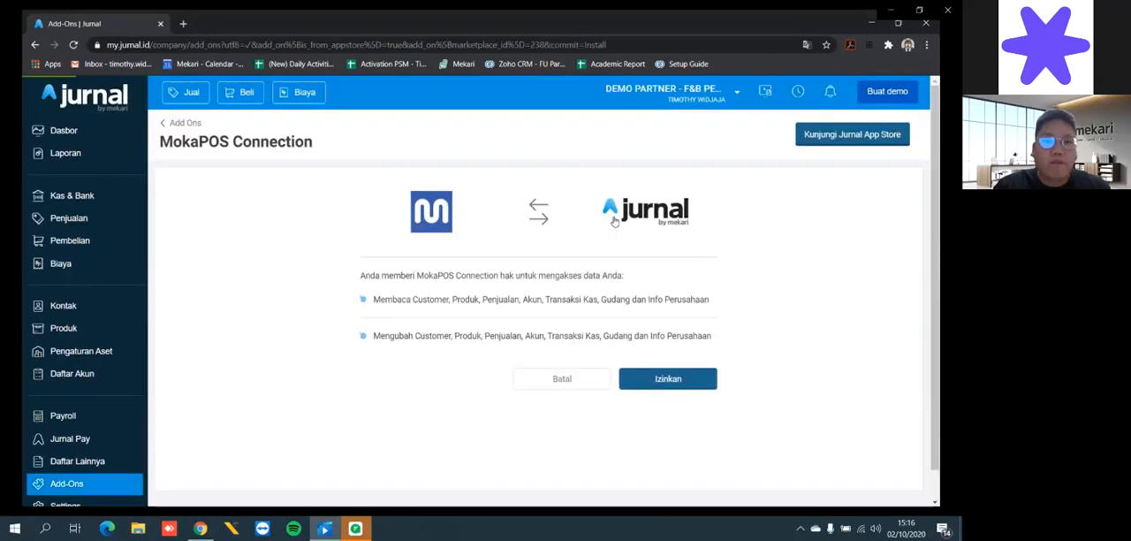
left_click(672, 380)
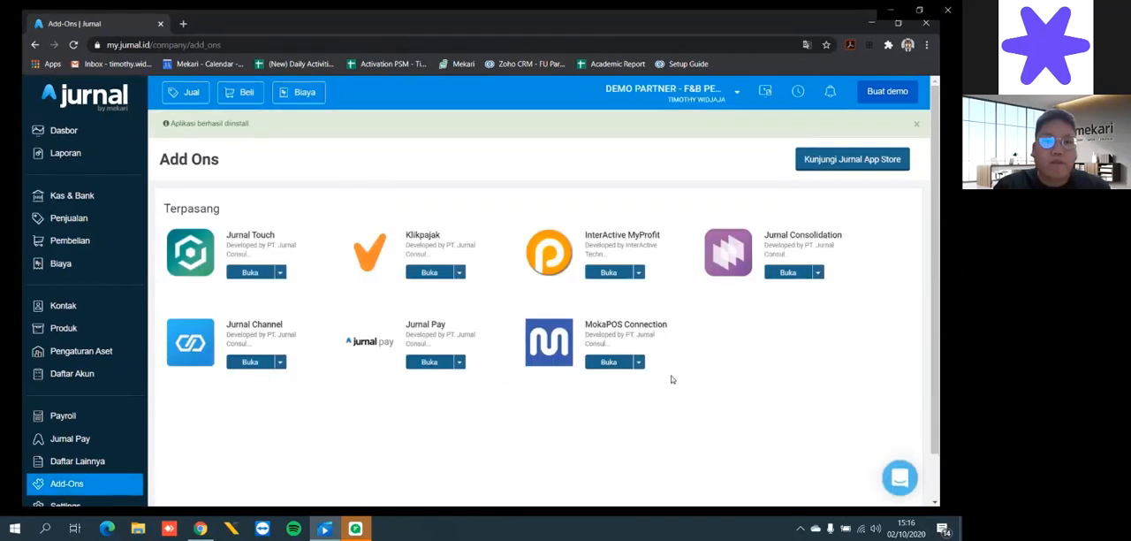
- Start a new MokaPOS Connection setting for the outlet Condet Food Corp
left_click(608, 363)
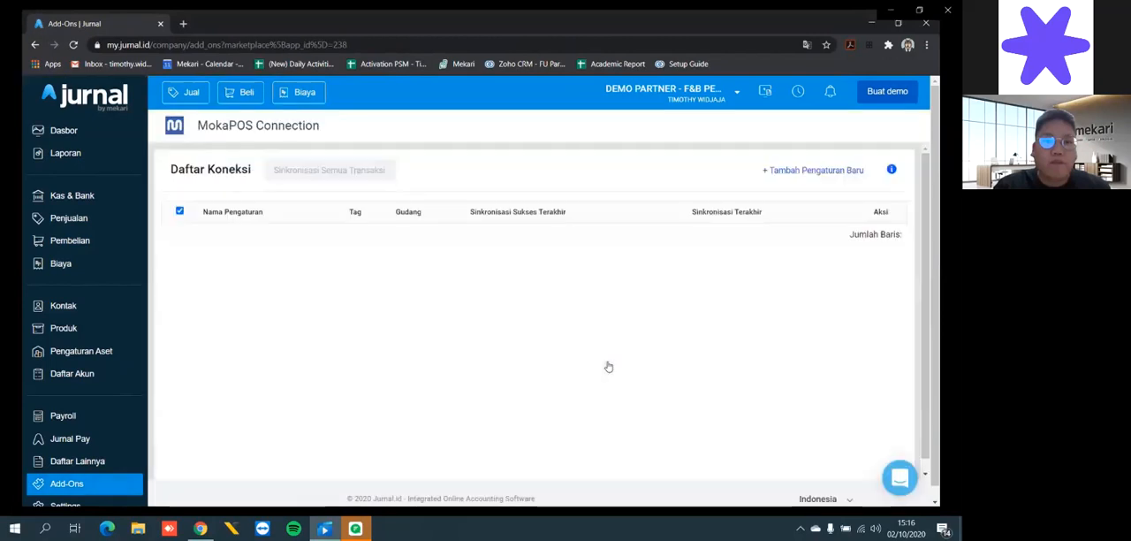
left_click(822, 172)
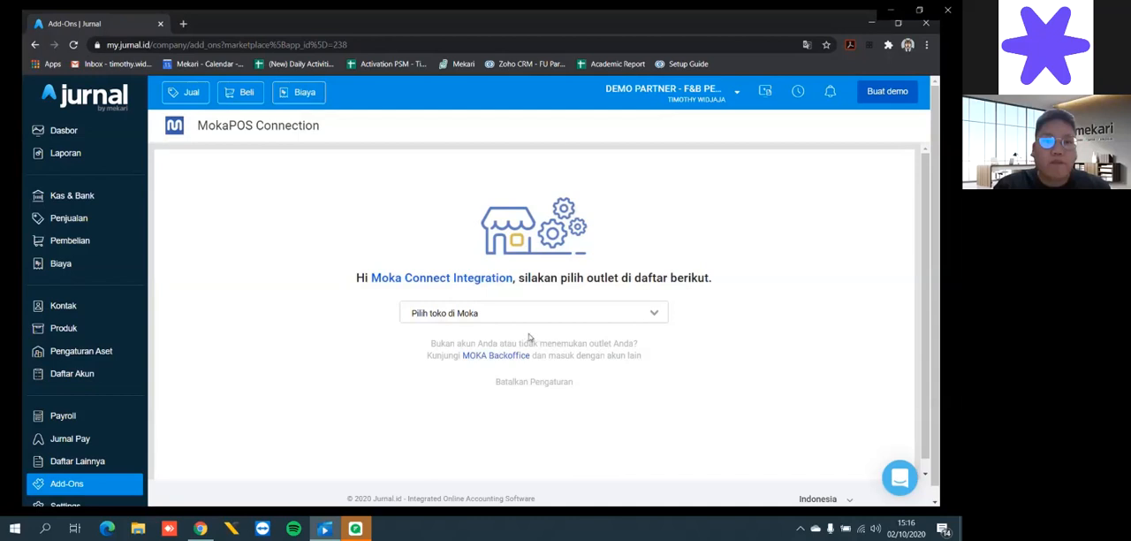
left_click(618, 318)
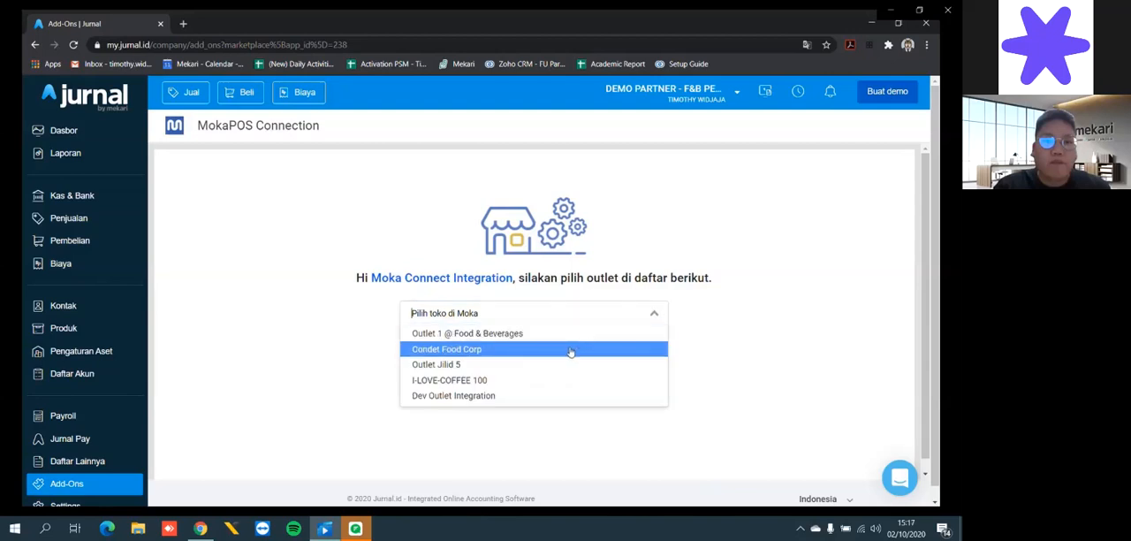
left_click(571, 350)
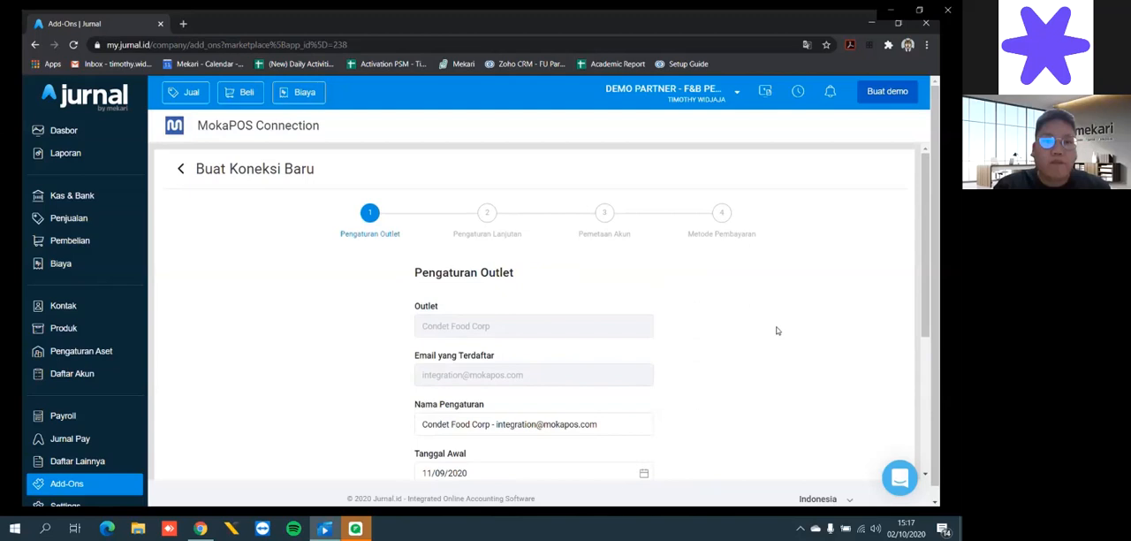
- Review the outlet settings, checking the setting name and the selectable start dates in August and September 2020
scroll(777, 331, "down", 2)
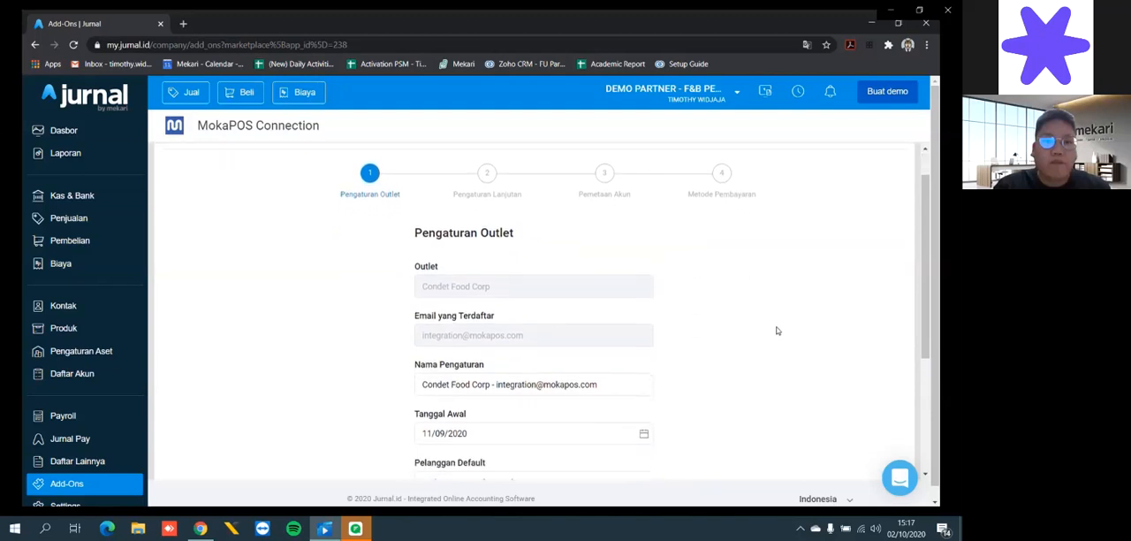
left_click(609, 279)
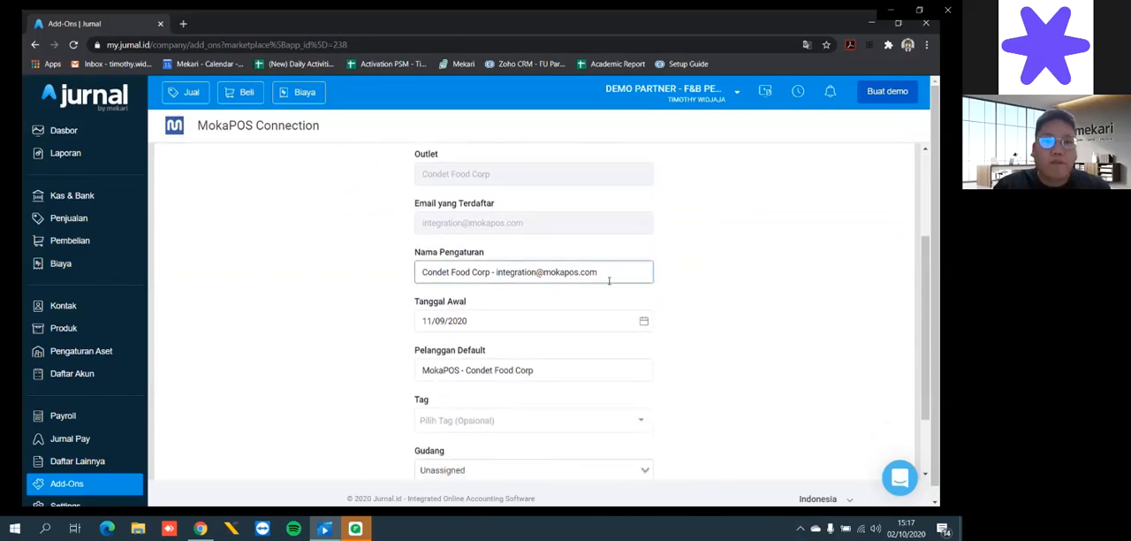
left_click(745, 291)
scroll(745, 290, "down", 1)
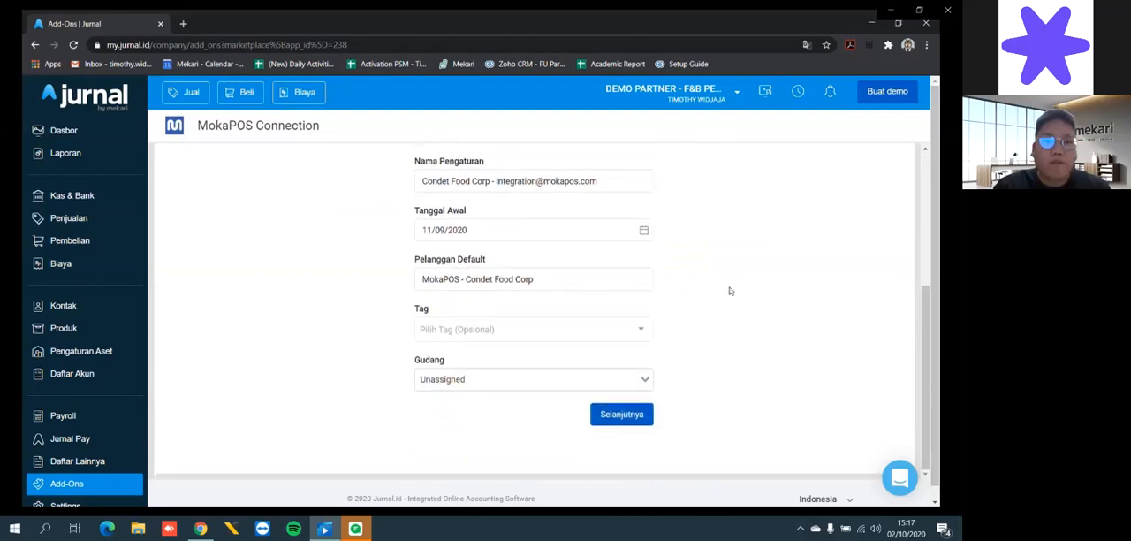
left_click(495, 244)
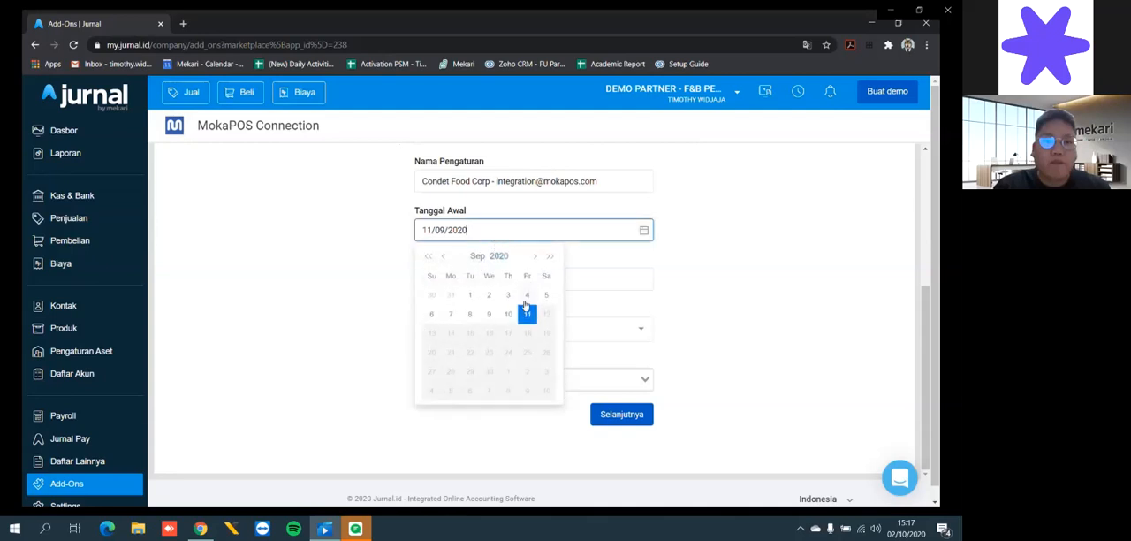
left_click(447, 258)
left_click(446, 258)
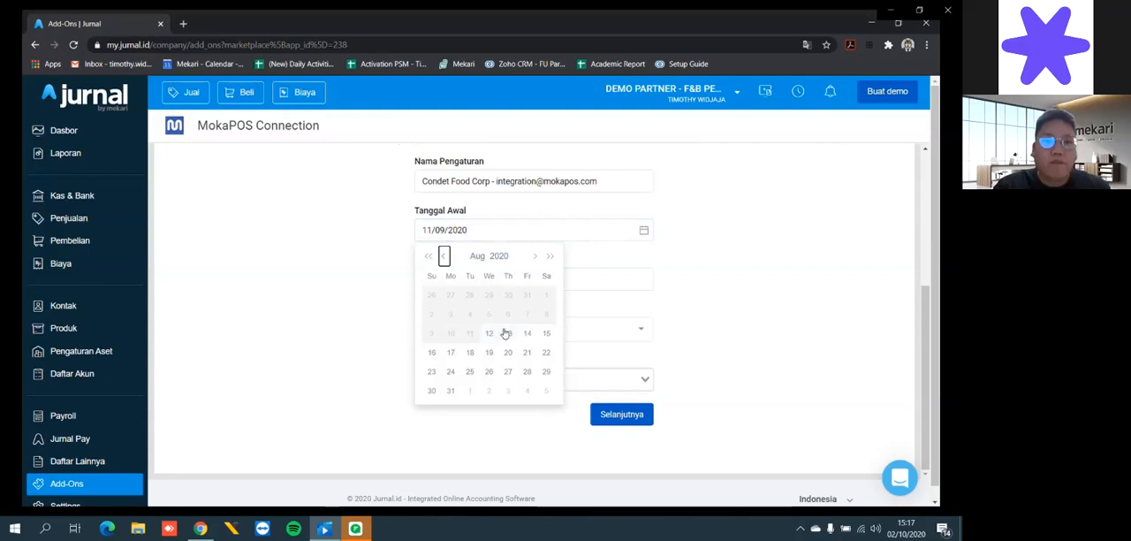
left_click(535, 256)
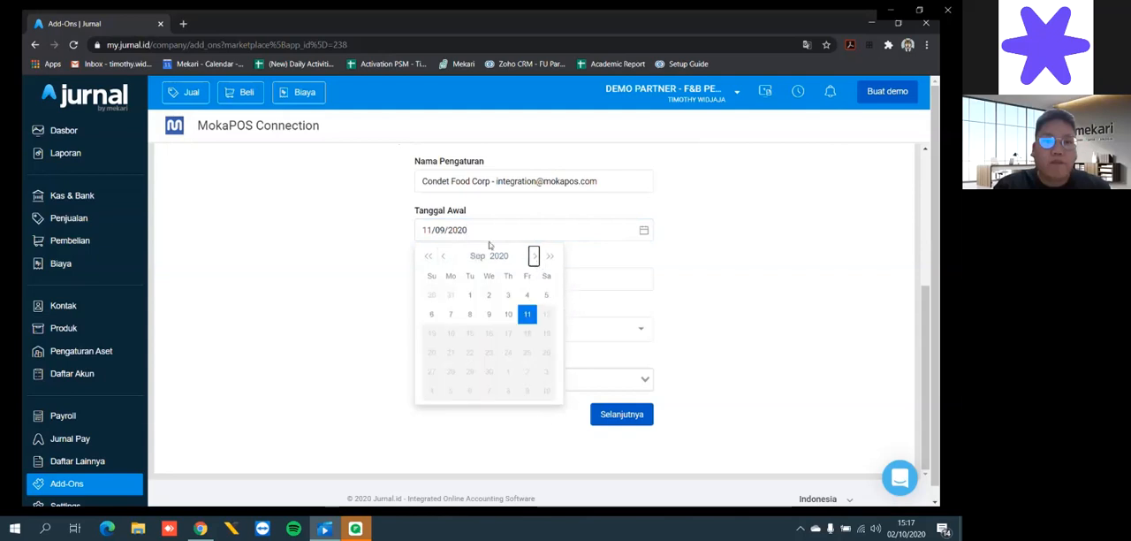
left_click(735, 265)
- Assign the Condet tag to the outlet connection and continue to the advanced settings
scroll(719, 291, "down", 1)
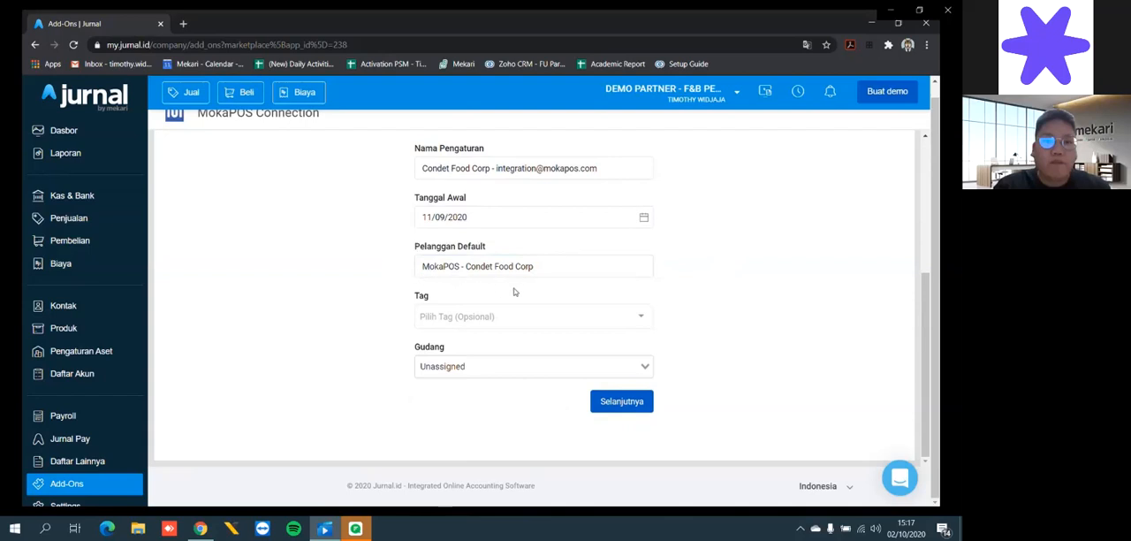
left_click(644, 319)
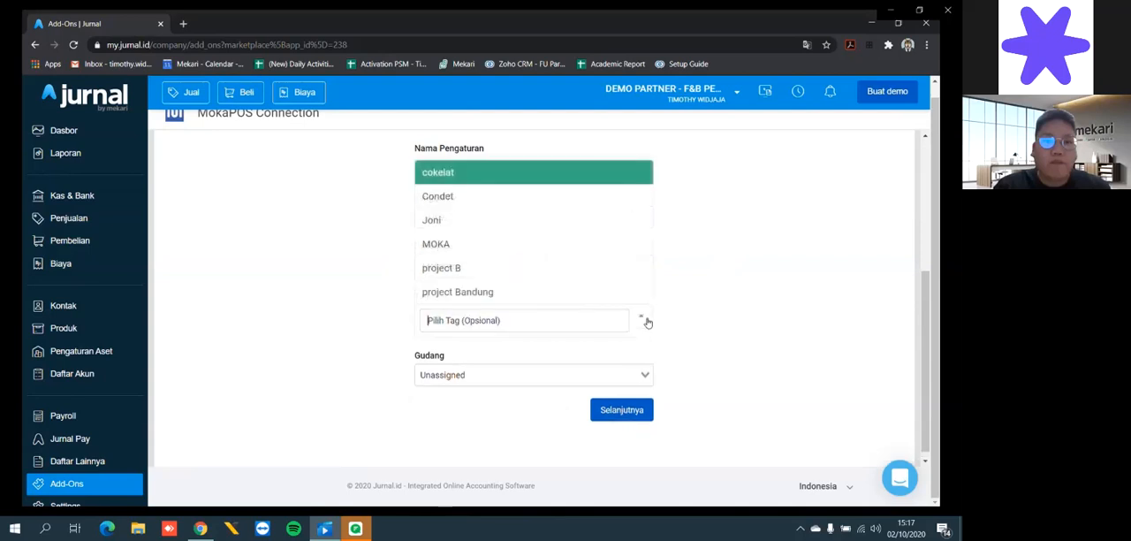
left_click(484, 201)
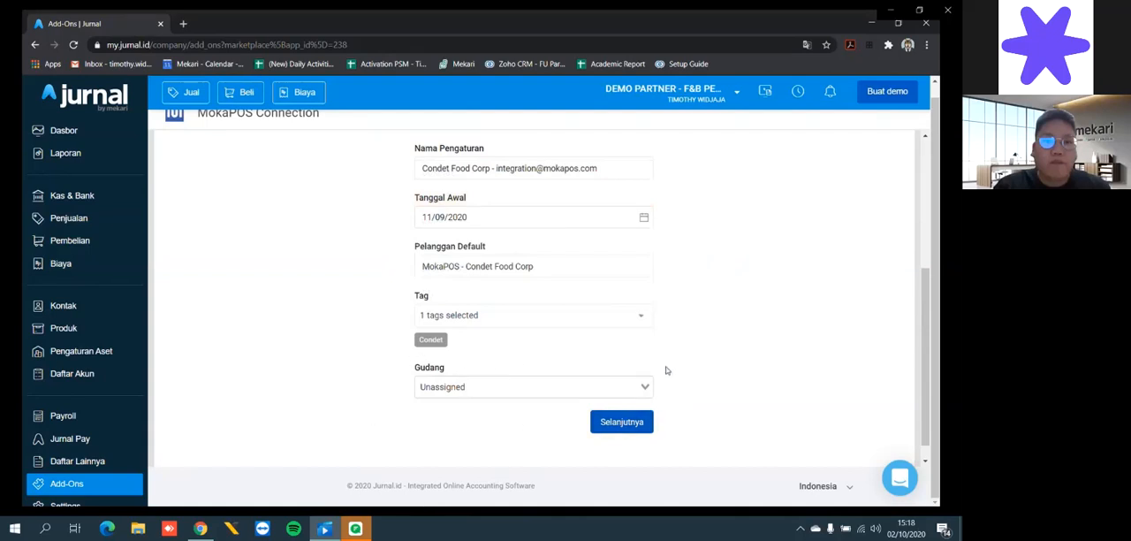
scroll(667, 389, "up", 1)
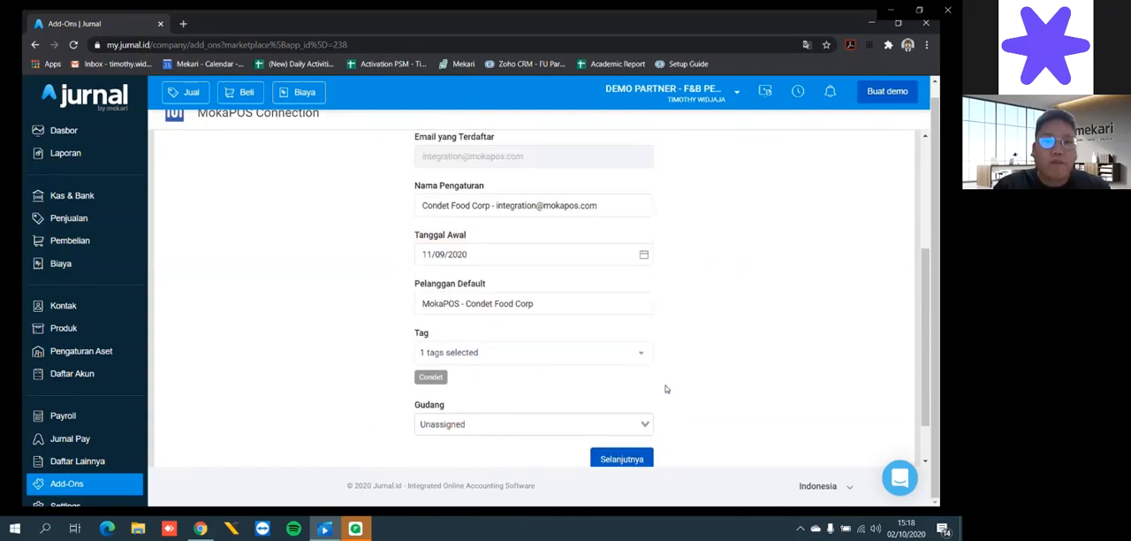
scroll(667, 389, "down", 1)
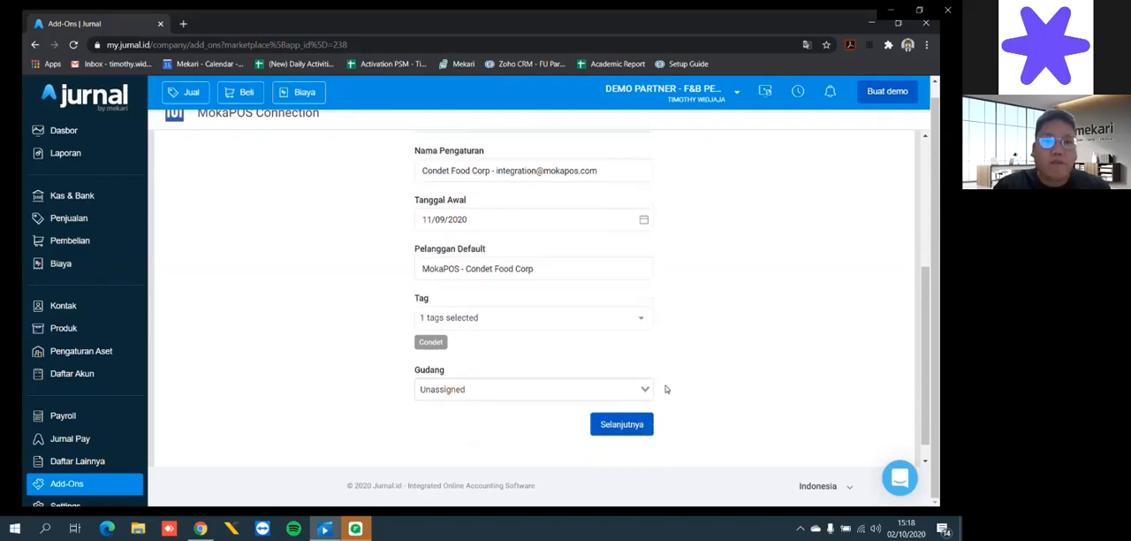
left_click(626, 424)
- Turn on automatic daily synchronization (Sinkronisasi Harian Otomatis) in the advanced settings
scroll(708, 275, "up", 3)
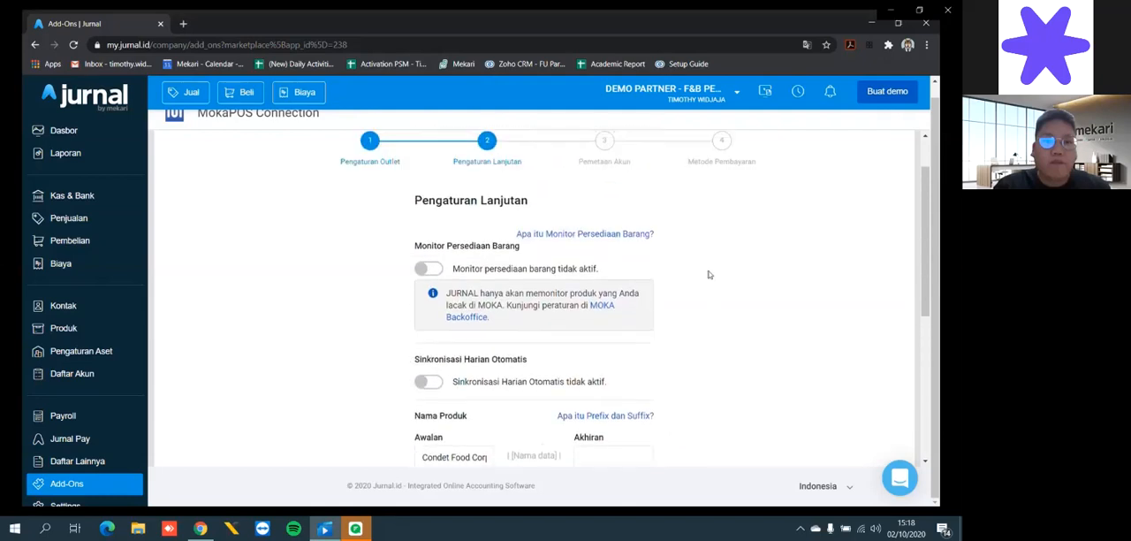
scroll(708, 274, "down", 1)
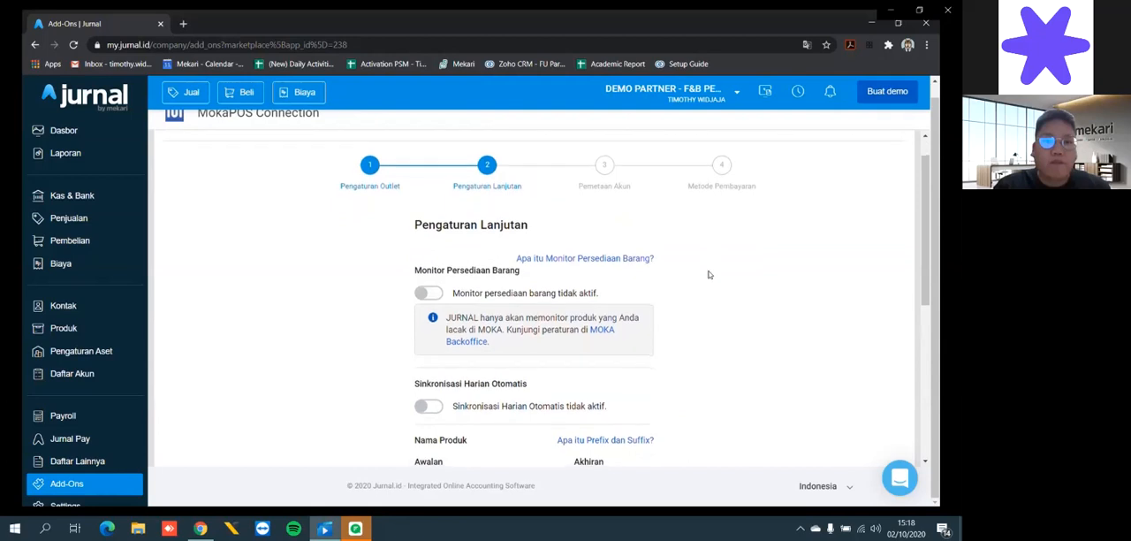
scroll(708, 275, "down", 1)
scroll(708, 275, "down", 1)
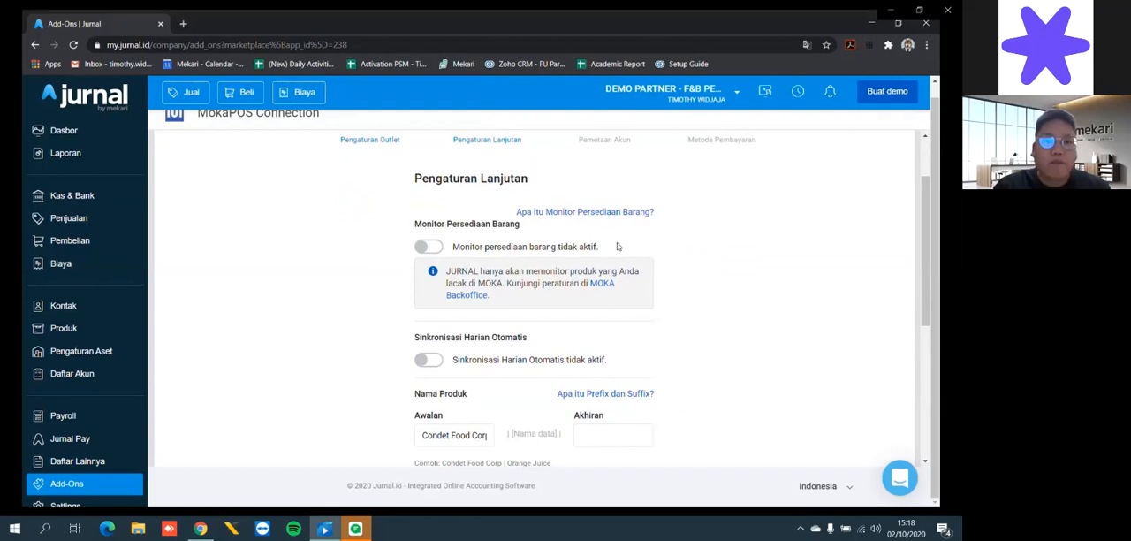
scroll(680, 274, "down", 3)
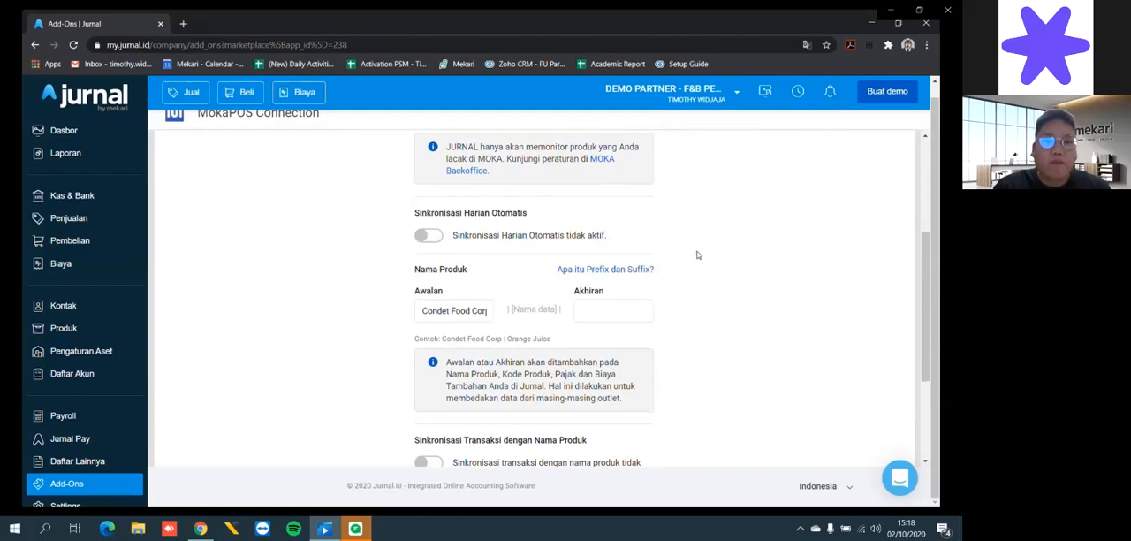
left_click(429, 241)
left_click(430, 242)
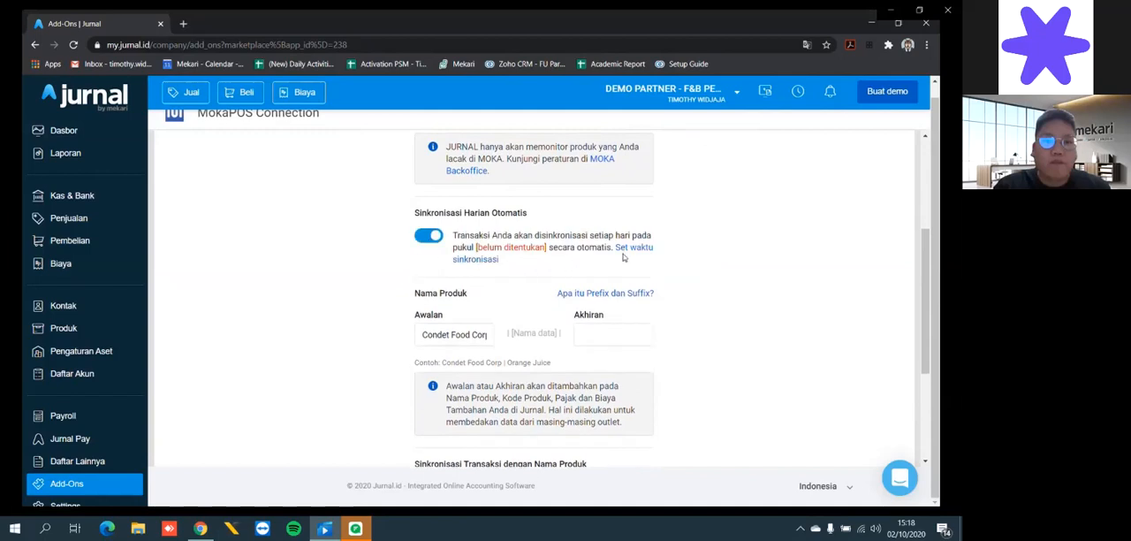
- Set the automatic daily synchronization time to hour 22 and minute 00
left_click(640, 252)
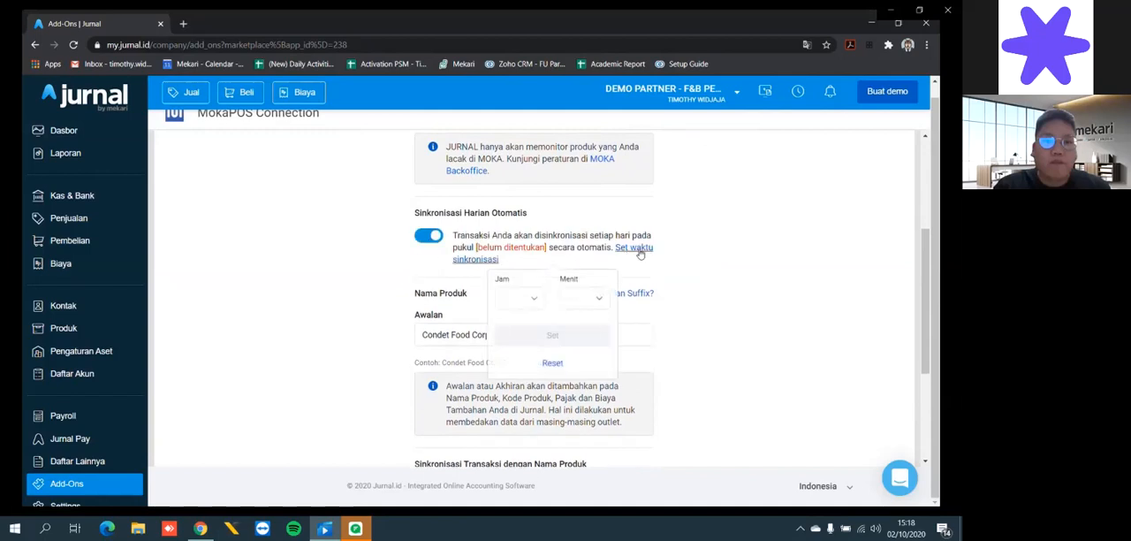
left_click(535, 299)
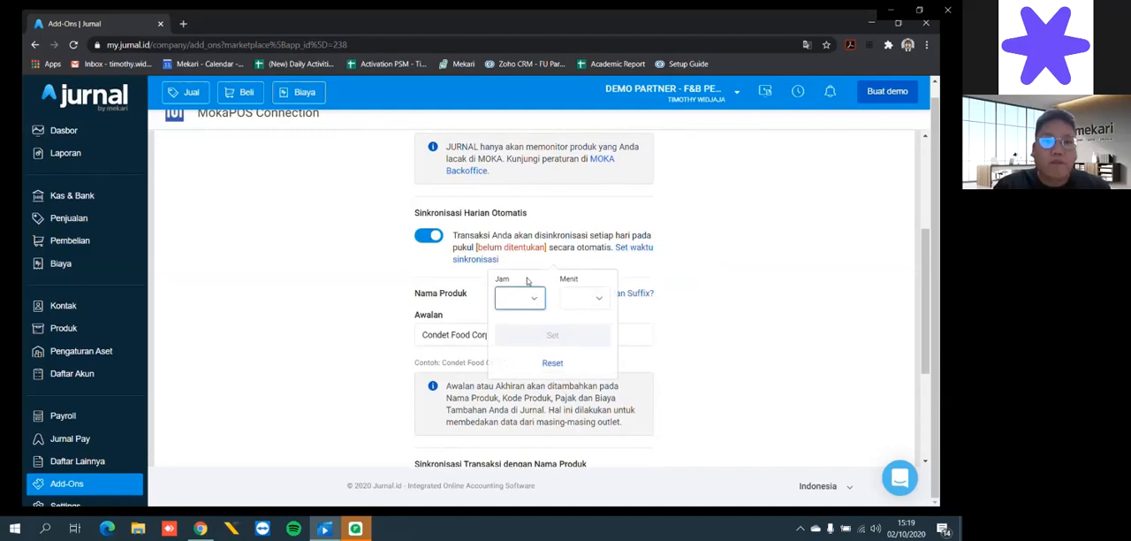
type("22")
left_click(597, 301)
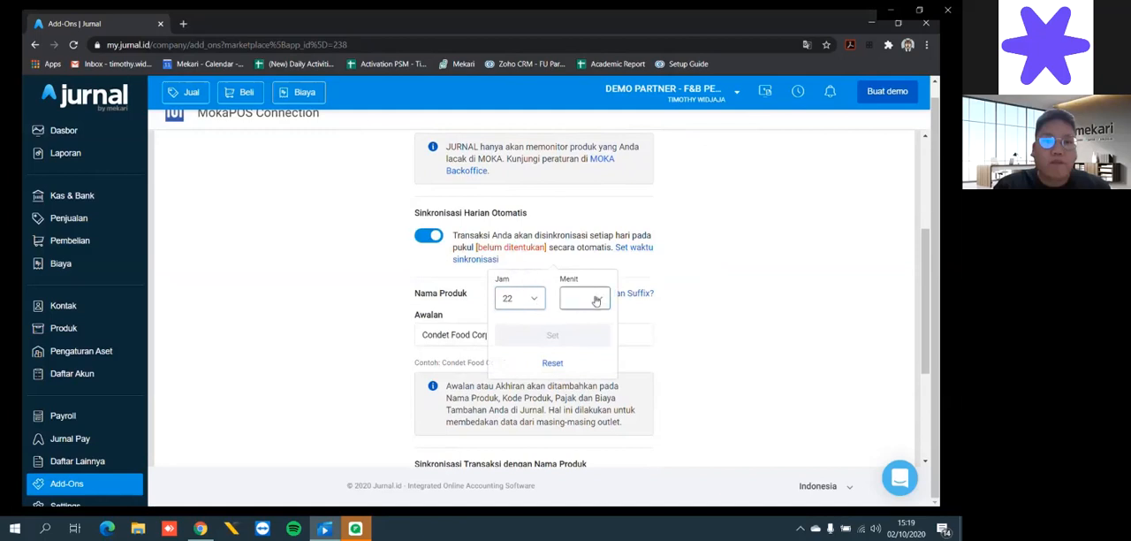
type("00")
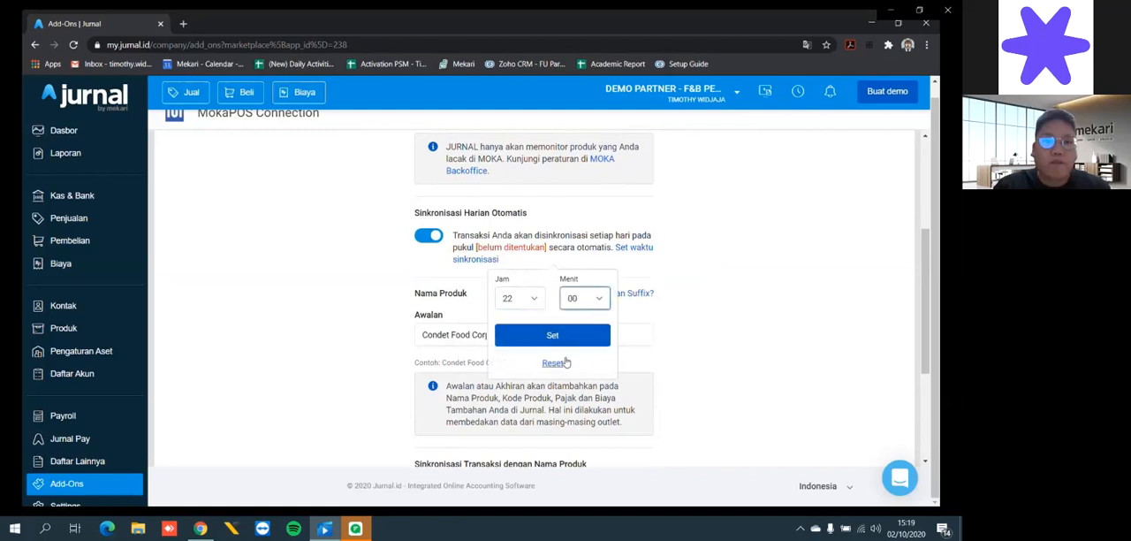
left_click(567, 339)
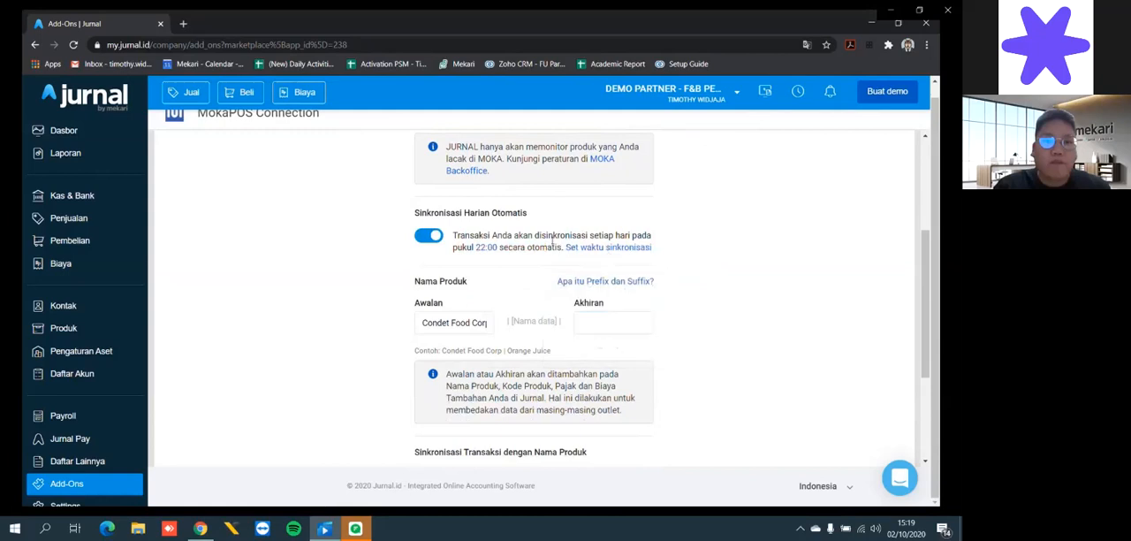
- Review the product name prefix and the product-name transaction sync option, keep them as they are, and continue to the account mapping
scroll(717, 295, "down", 1)
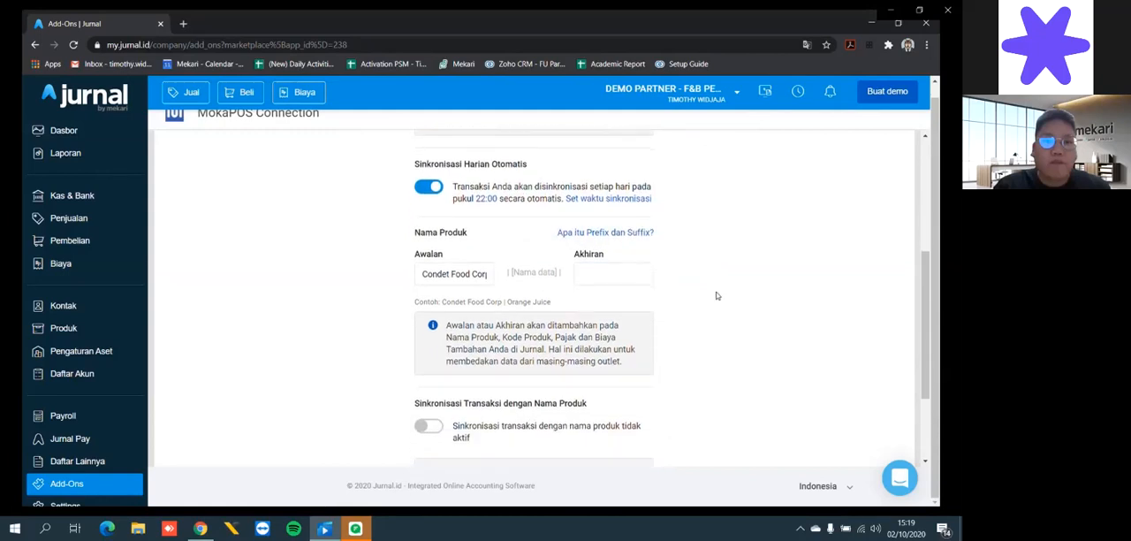
scroll(717, 295, "down", 1)
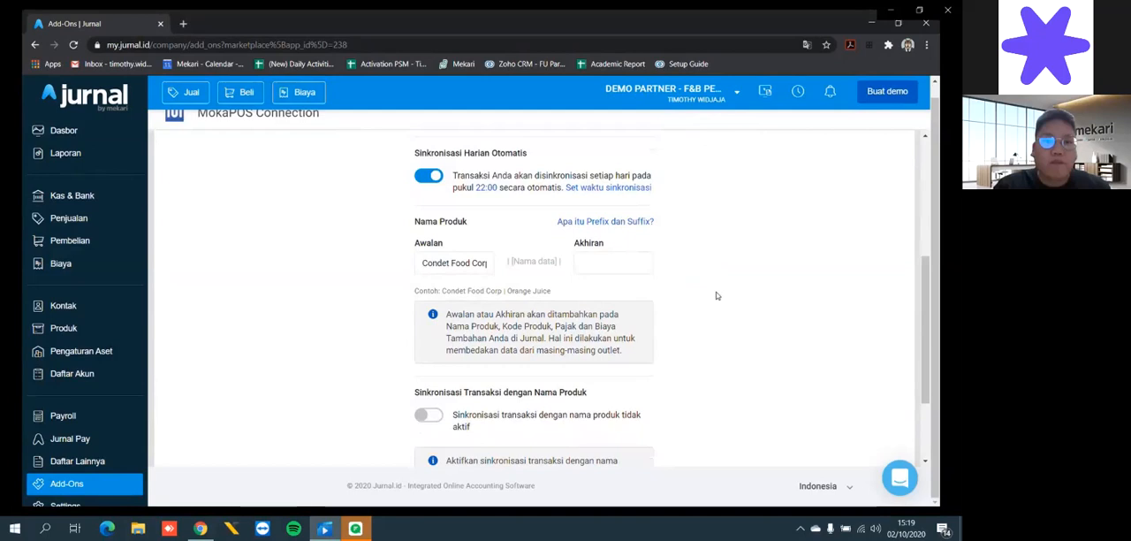
left_click(455, 272)
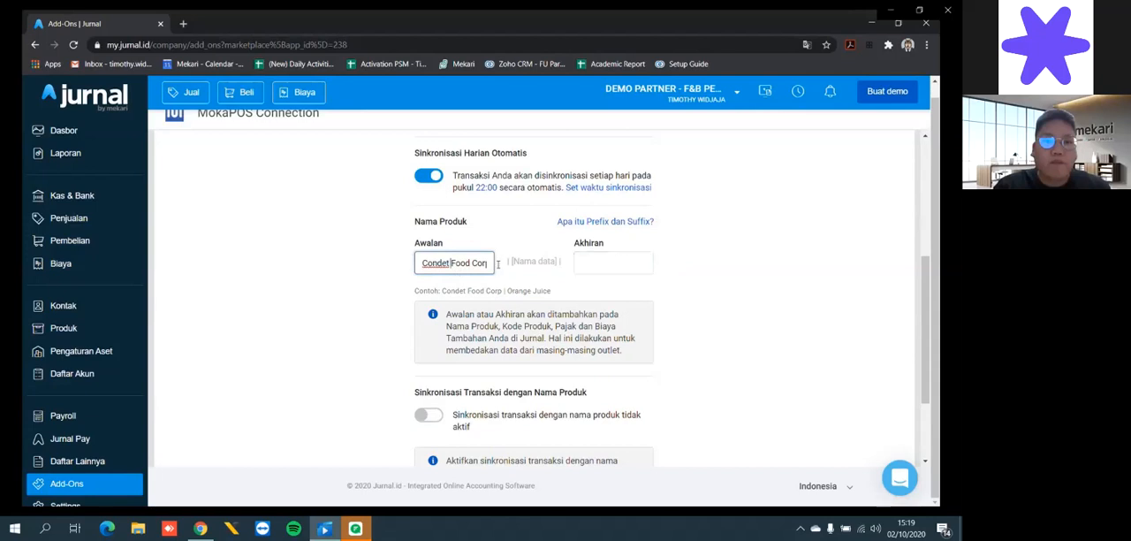
left_click(678, 305)
scroll(679, 306, "down", 1)
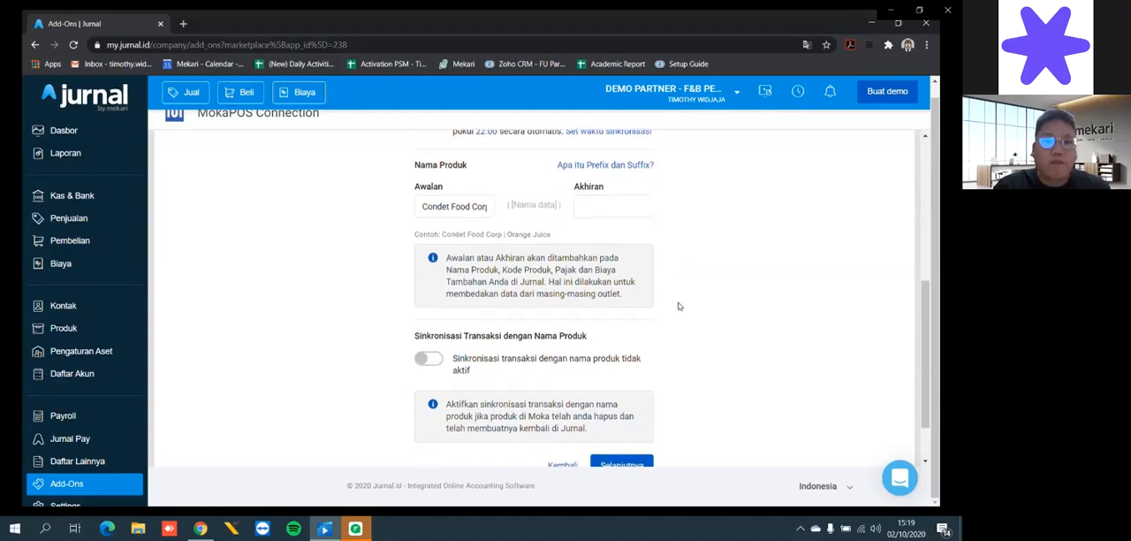
scroll(679, 306, "down", 1)
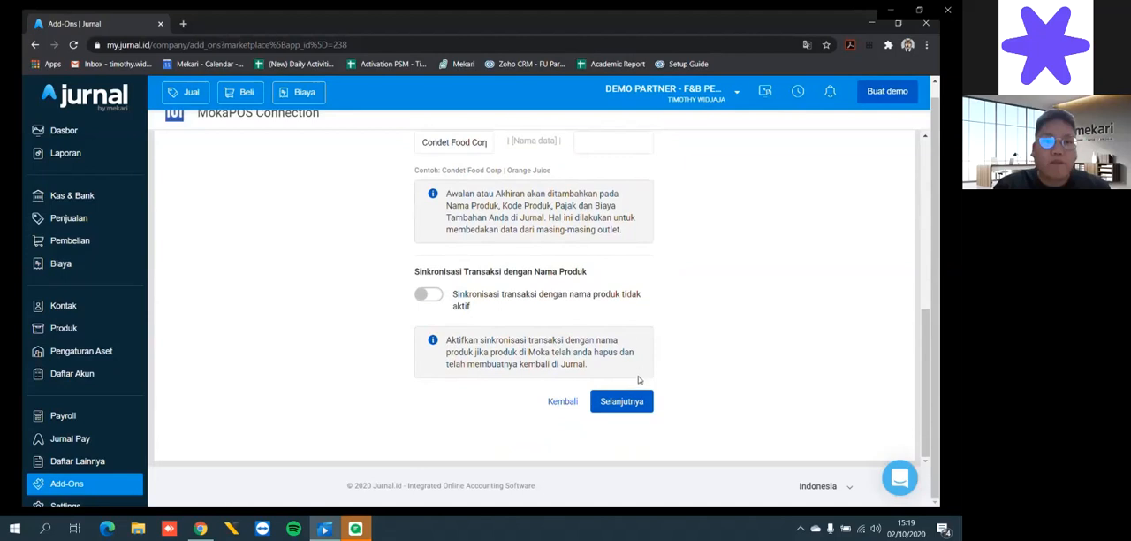
left_click(624, 401)
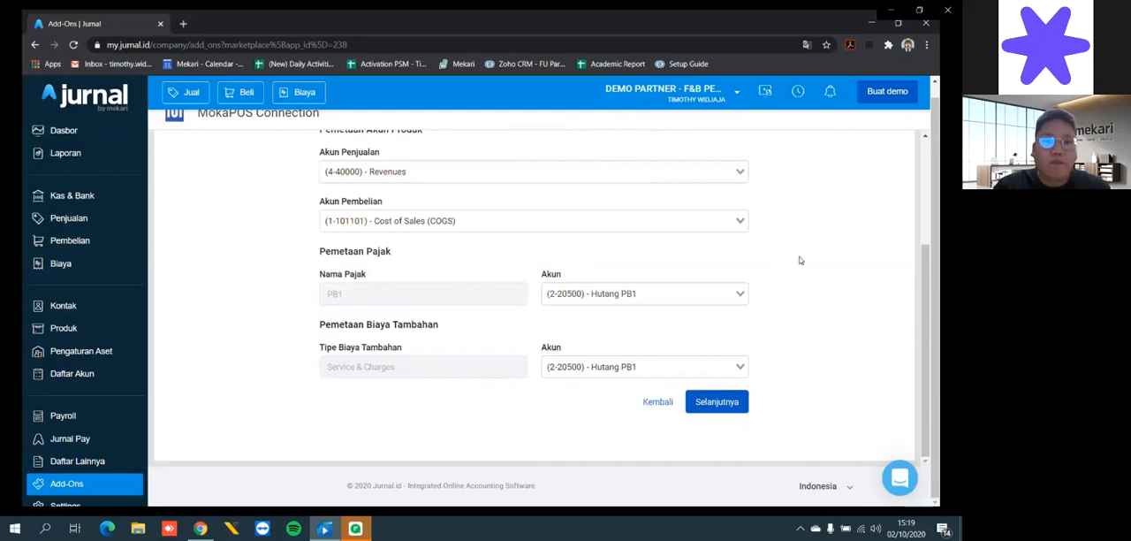
- Review the product, tax and additional-charge account mappings, keep the preset accounts, and continue to the payment methods
scroll(801, 261, "up", 3)
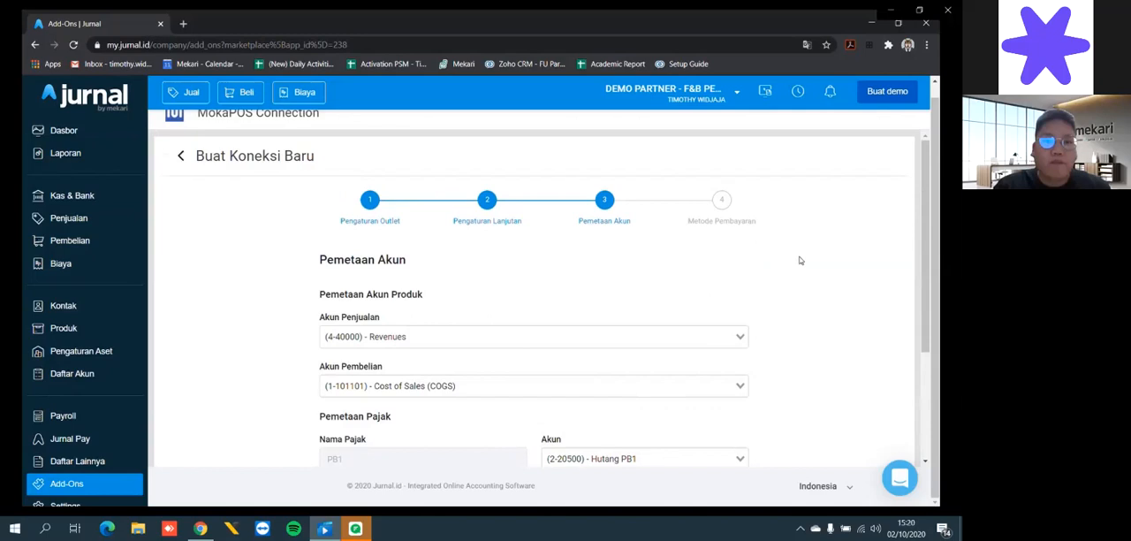
scroll(800, 261, "down", 1)
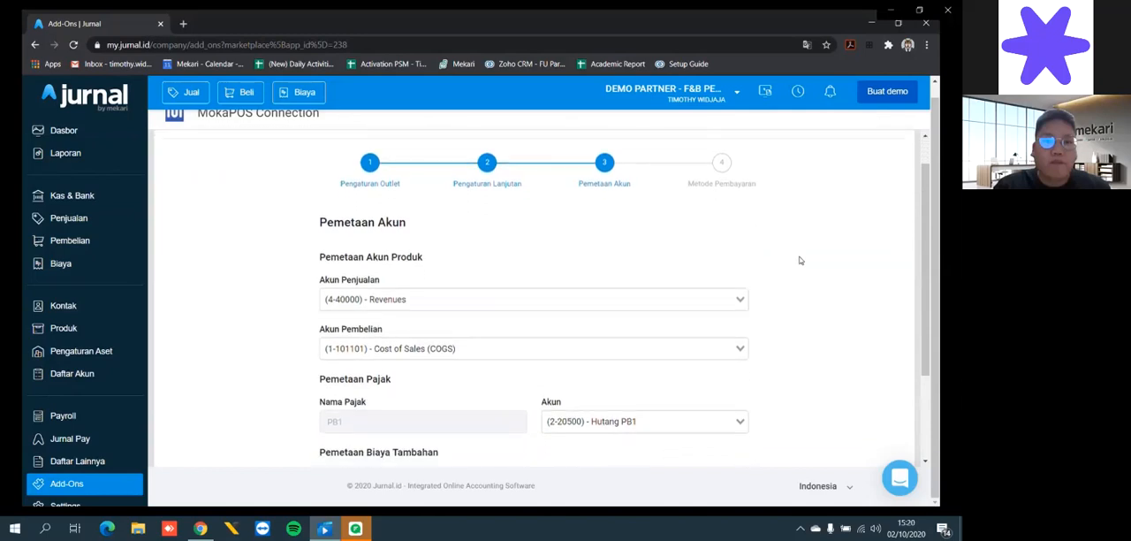
scroll(801, 261, "down", 1)
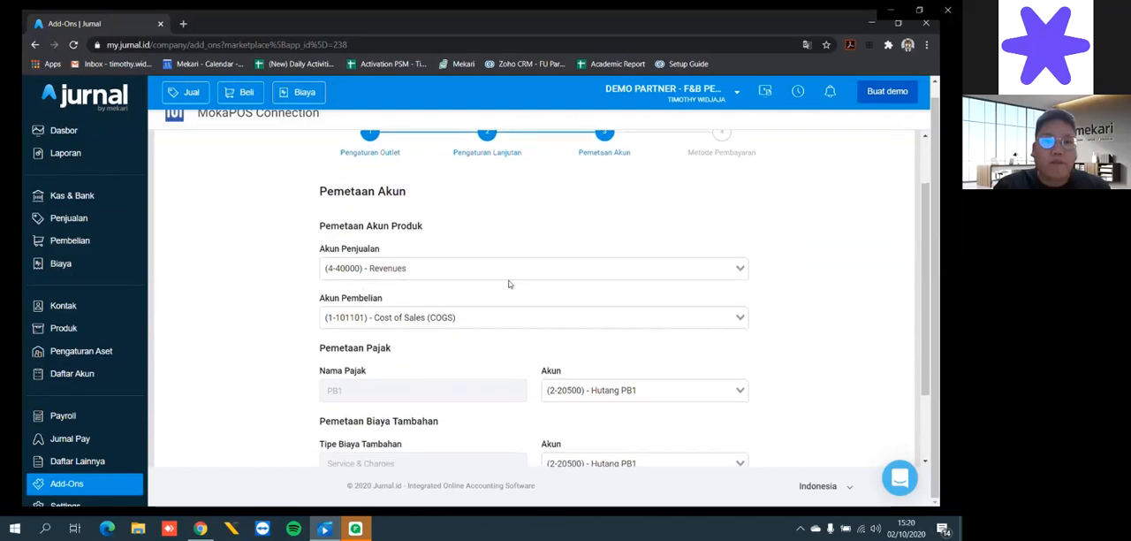
scroll(508, 284, "down", 2)
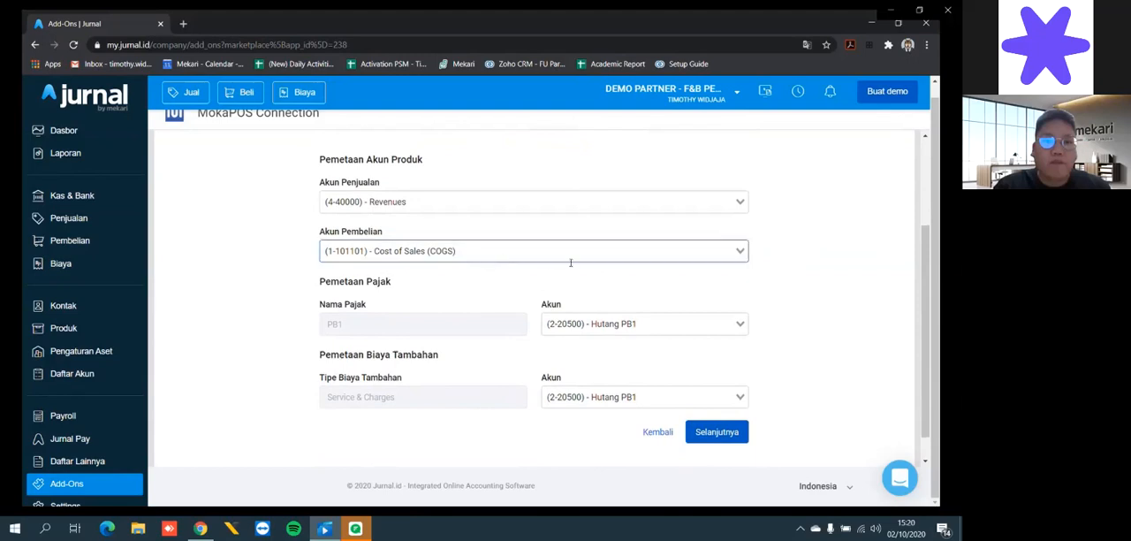
scroll(571, 263, "down", 1)
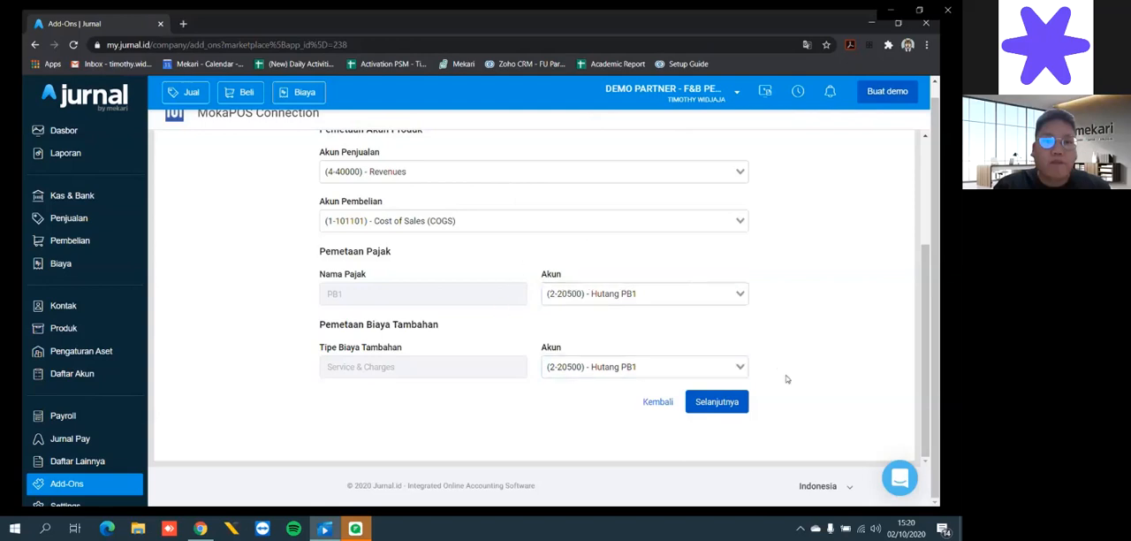
left_click(722, 408)
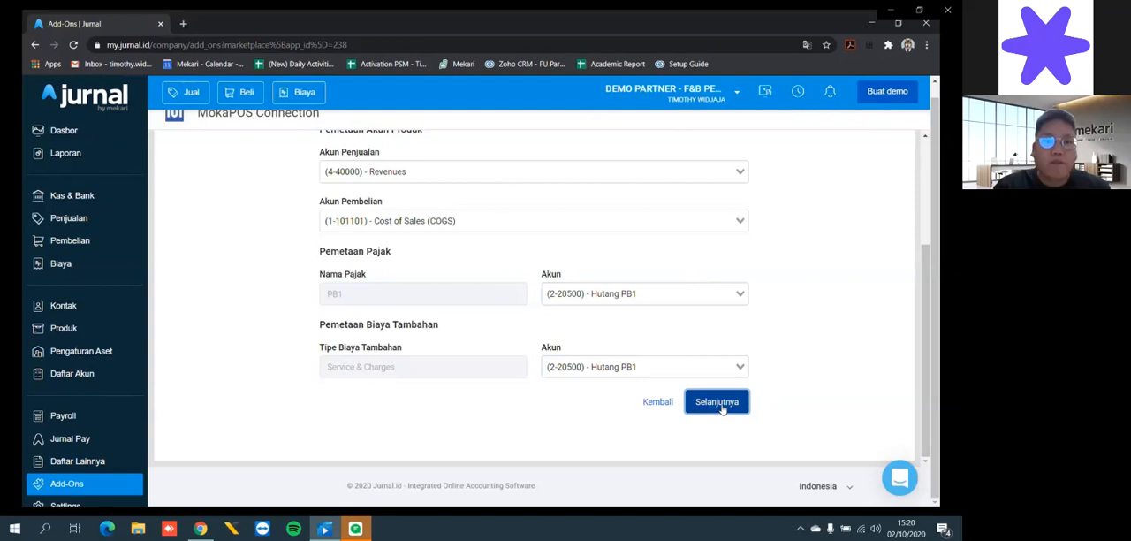
- Map the Ewallet GO-PAY digital payment method to the (1-10007) - Go-Pay account
scroll(910, 241, "up", 2)
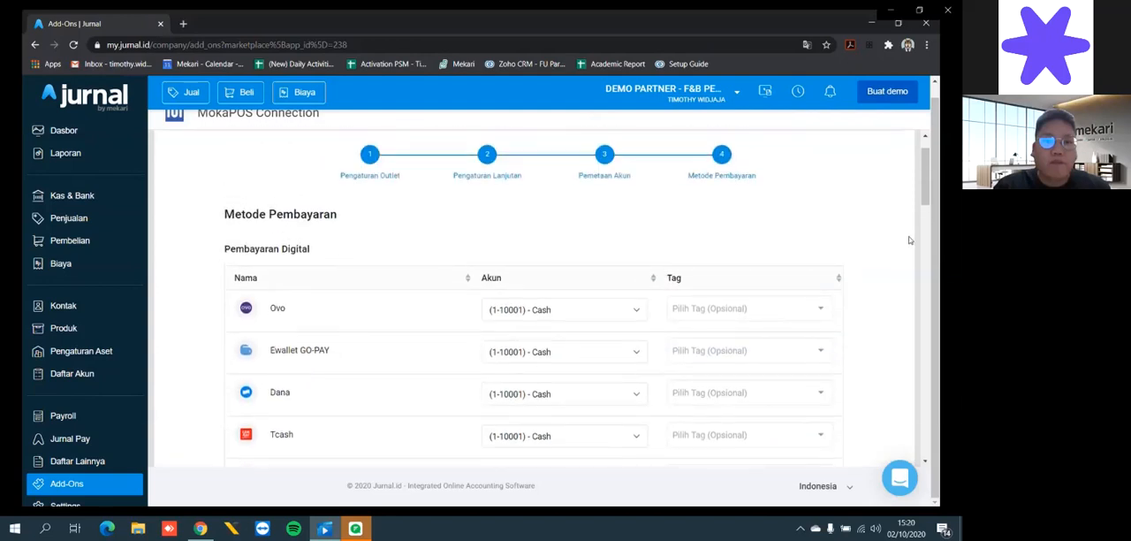
scroll(910, 241, "down", 2)
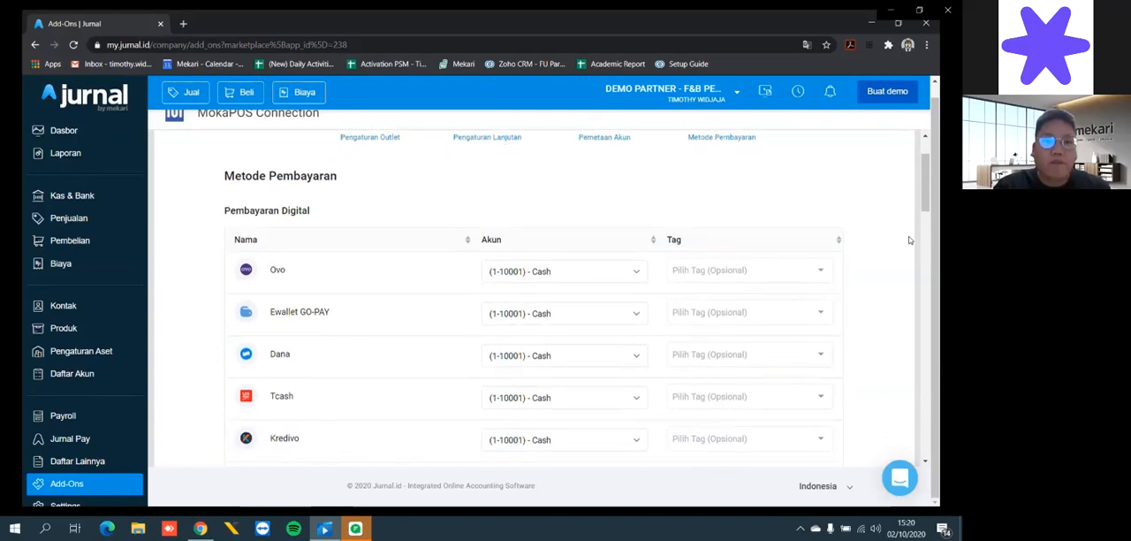
scroll(911, 241, "down", 1)
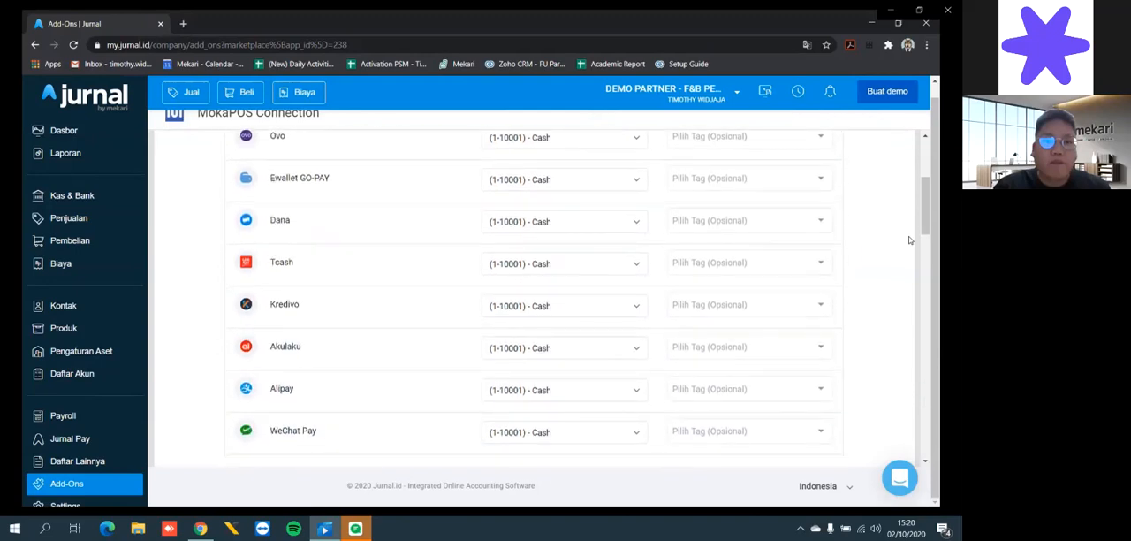
scroll(910, 240, "down", 3)
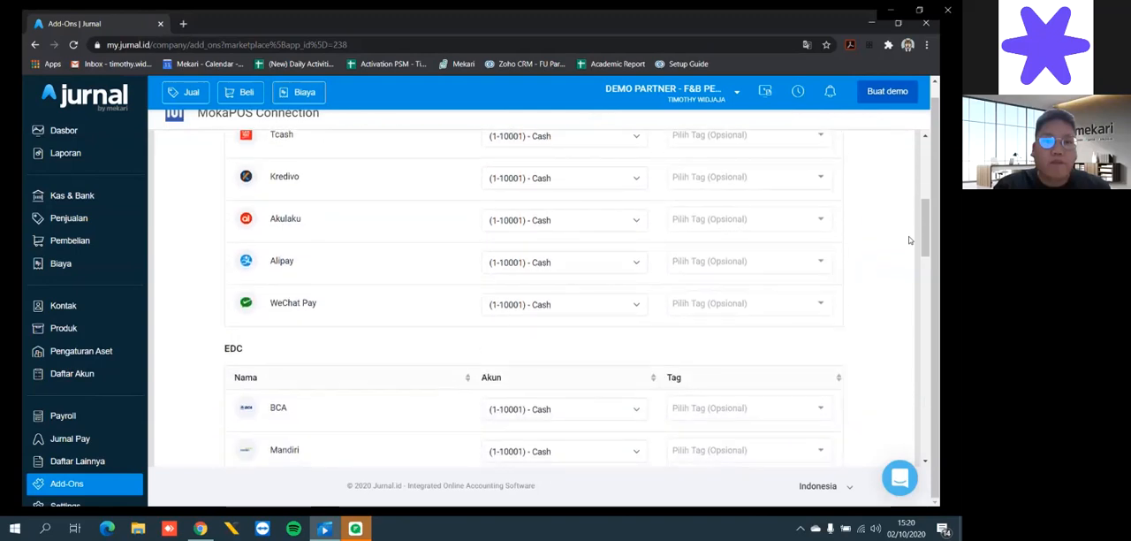
scroll(911, 241, "down", 3)
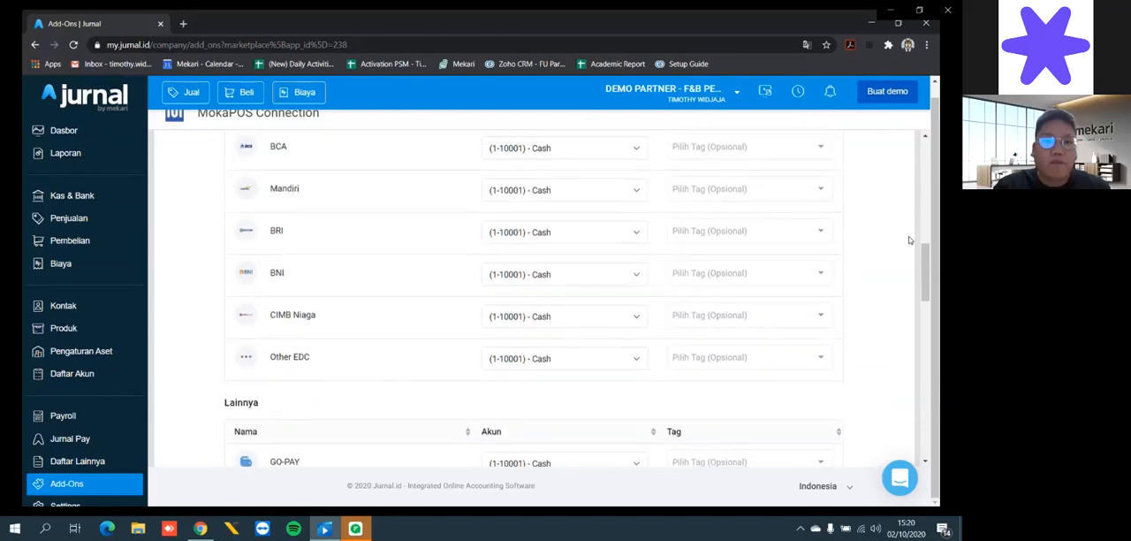
scroll(911, 241, "up", 4)
scroll(910, 241, "up", 2)
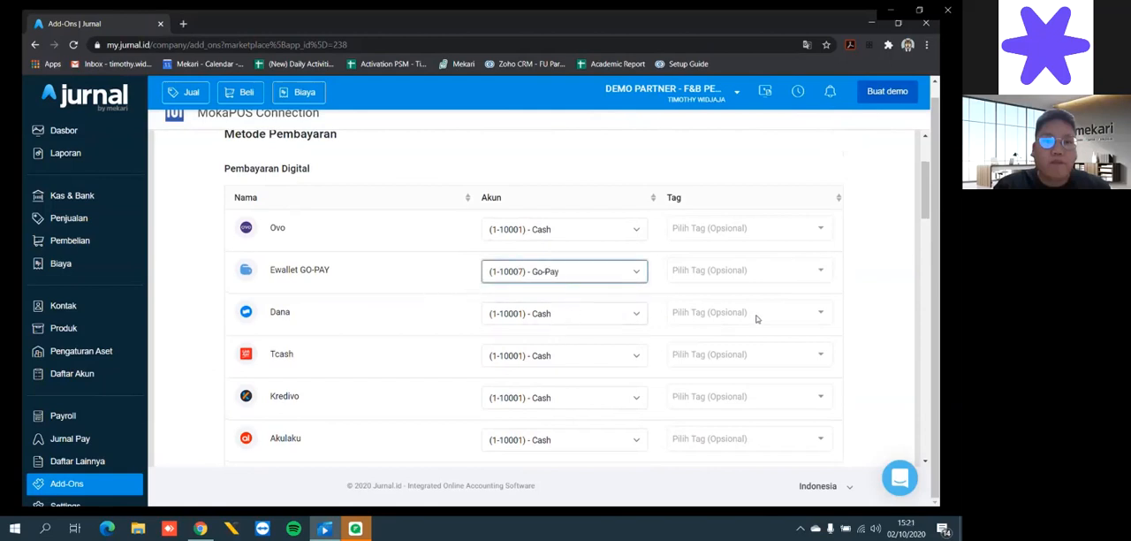
- Map the BCA payment method under EDC to the (1-10004) - EDC BCA account
scroll(758, 317, "down", 5)
scroll(757, 319, "up", 1)
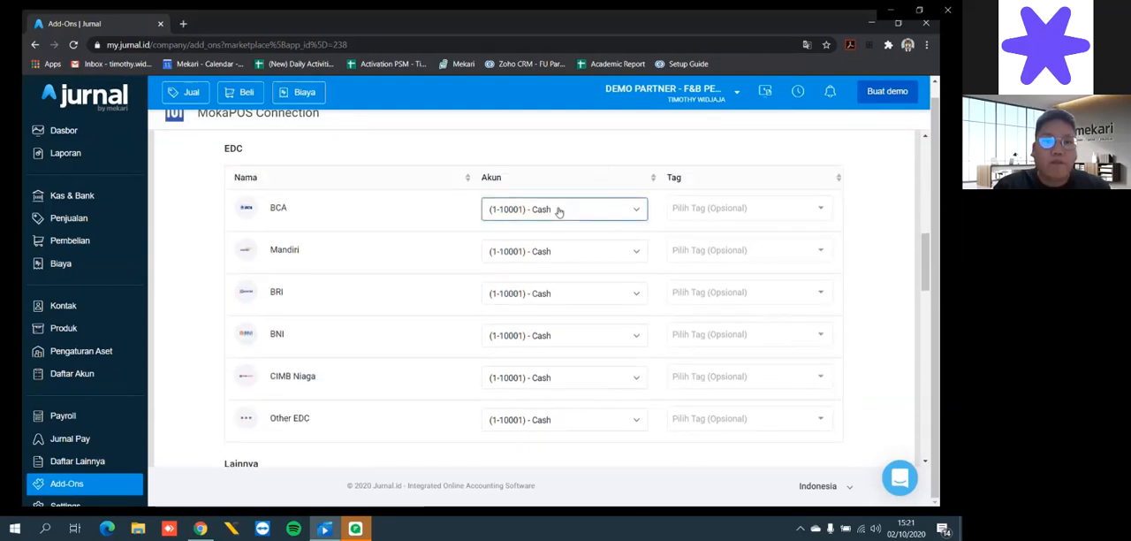
left_click(569, 259)
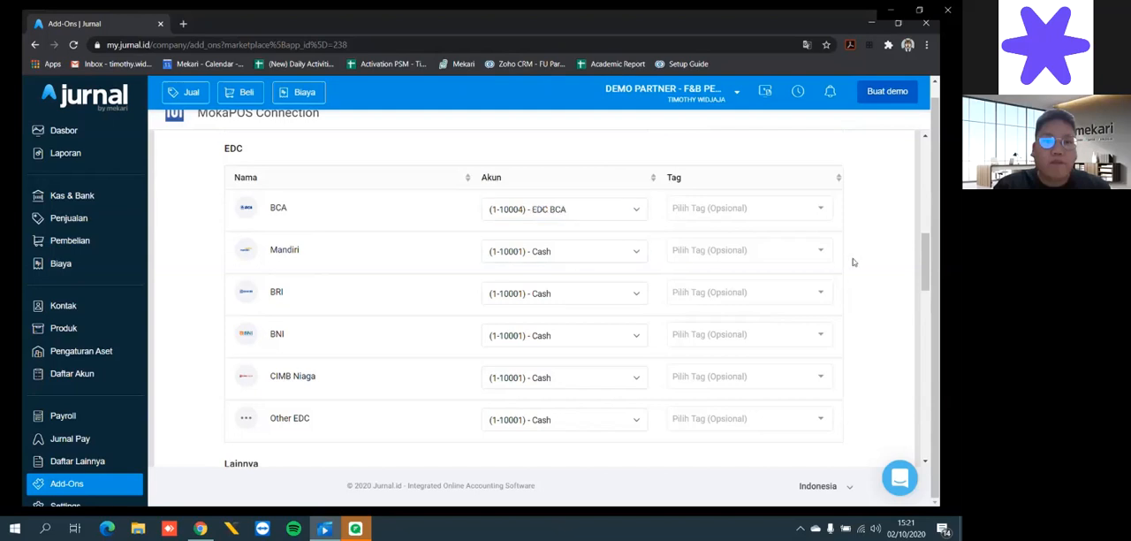
- Map the Debit / Credit payment method under Lainnya to the BCA bank account with ledger code 1-10002
scroll(854, 262, "up", 5)
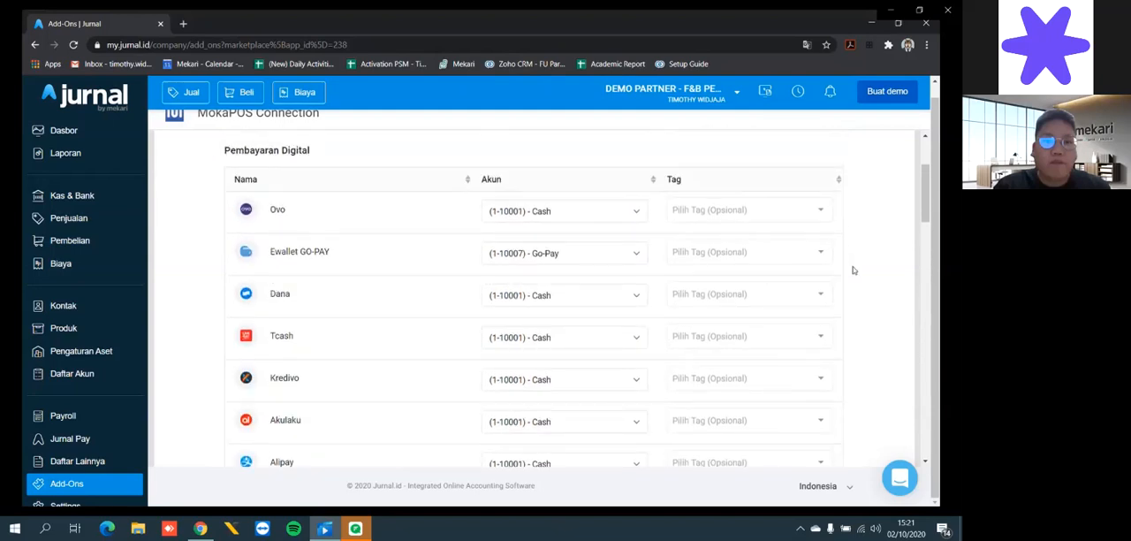
scroll(854, 269, "down", 1)
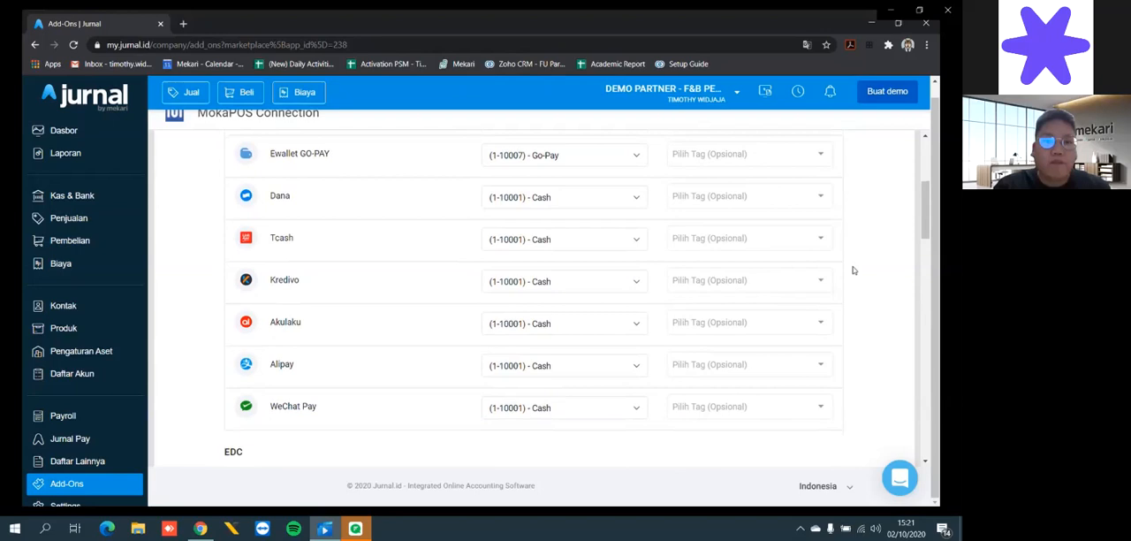
scroll(854, 270, "down", 4)
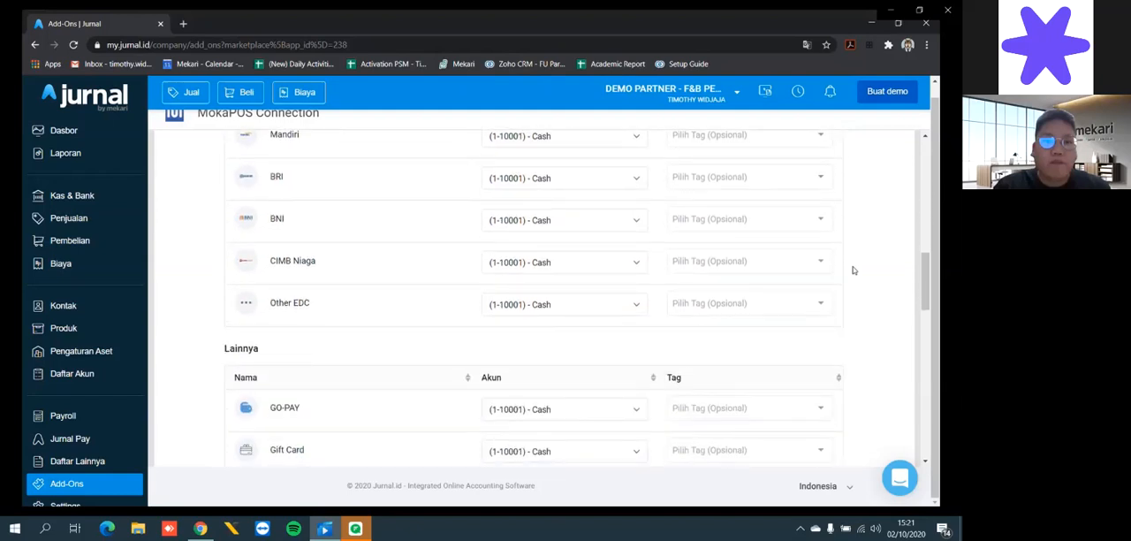
scroll(854, 270, "down", 6)
scroll(854, 270, "down", 3)
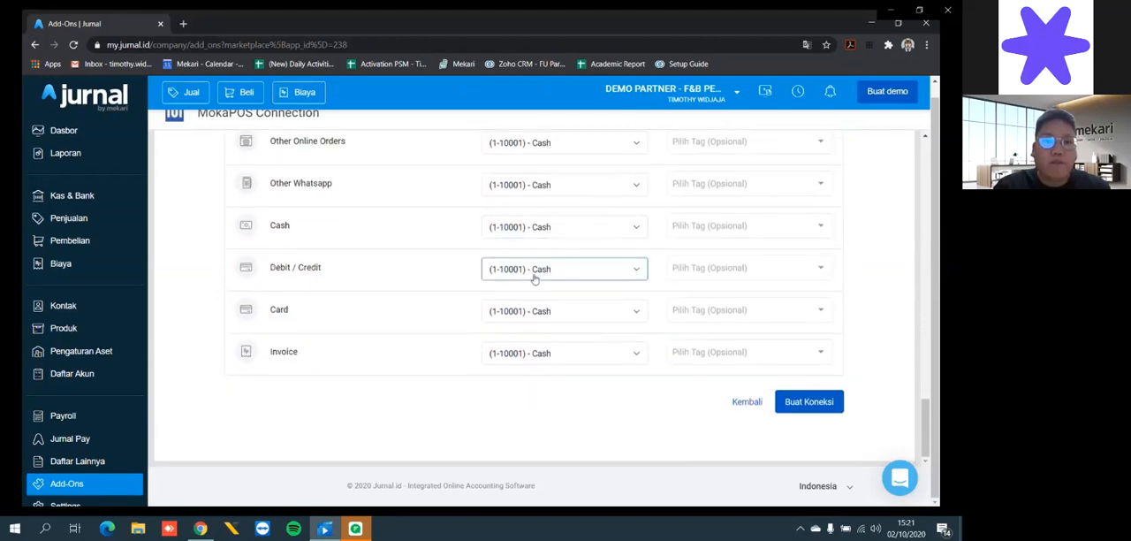
left_click(571, 306)
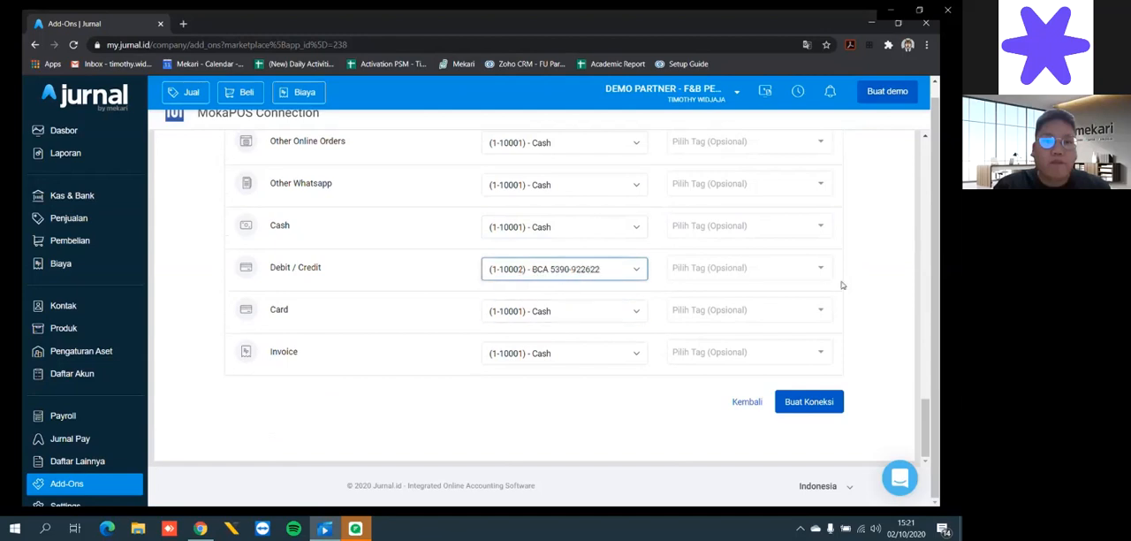
- Create the Condet Food Corp connection and run its master data synchronization
left_click(807, 404)
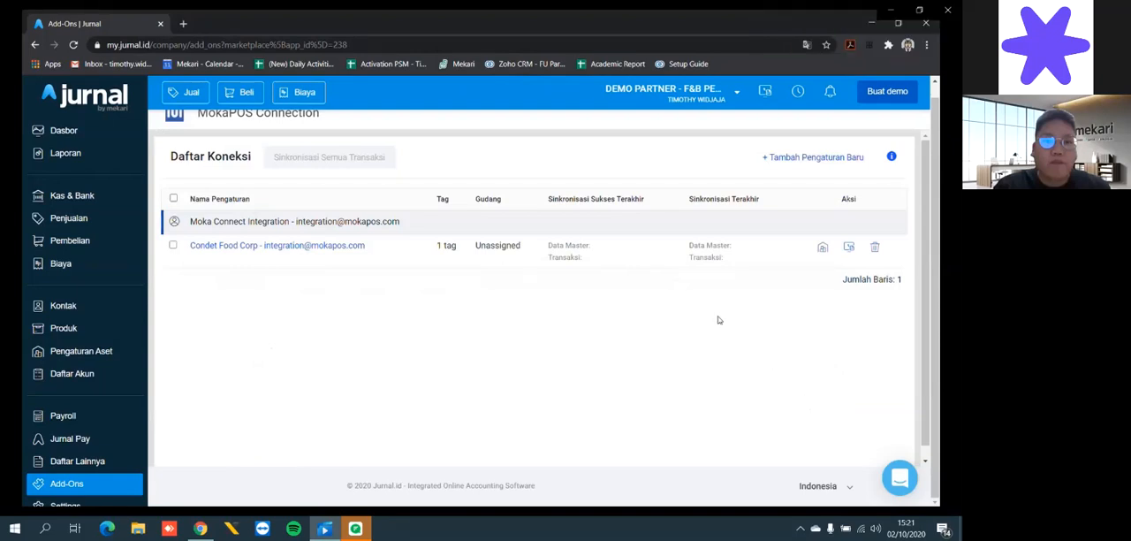
scroll(719, 320, "up", 1)
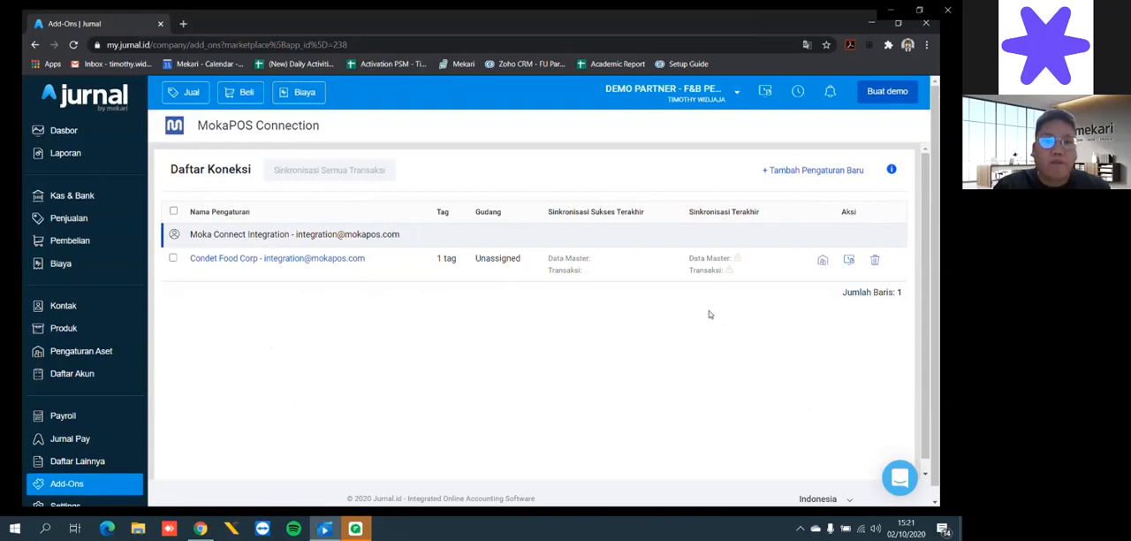
left_click(823, 262)
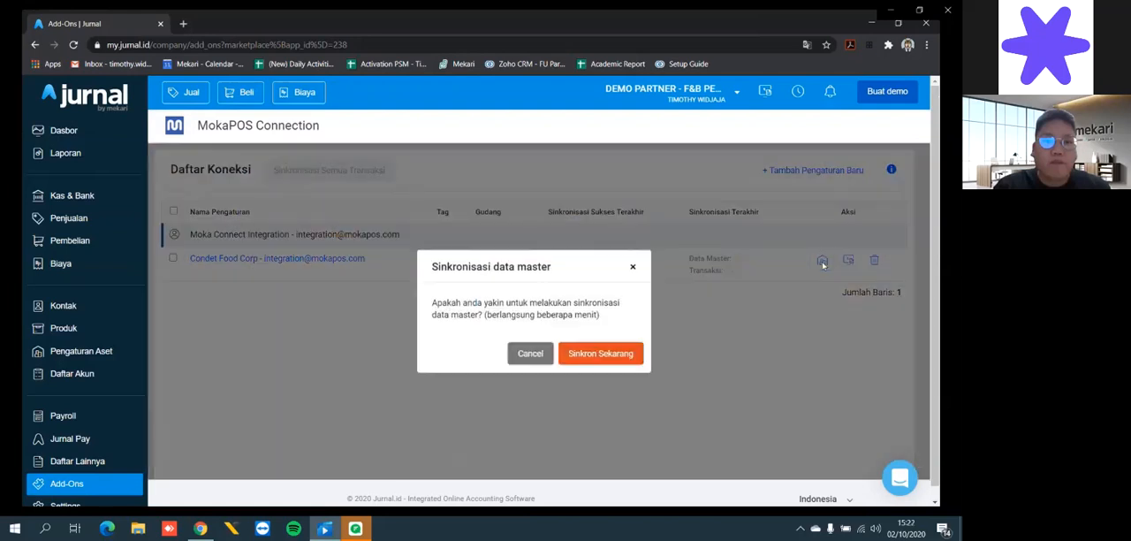
left_click(624, 359)
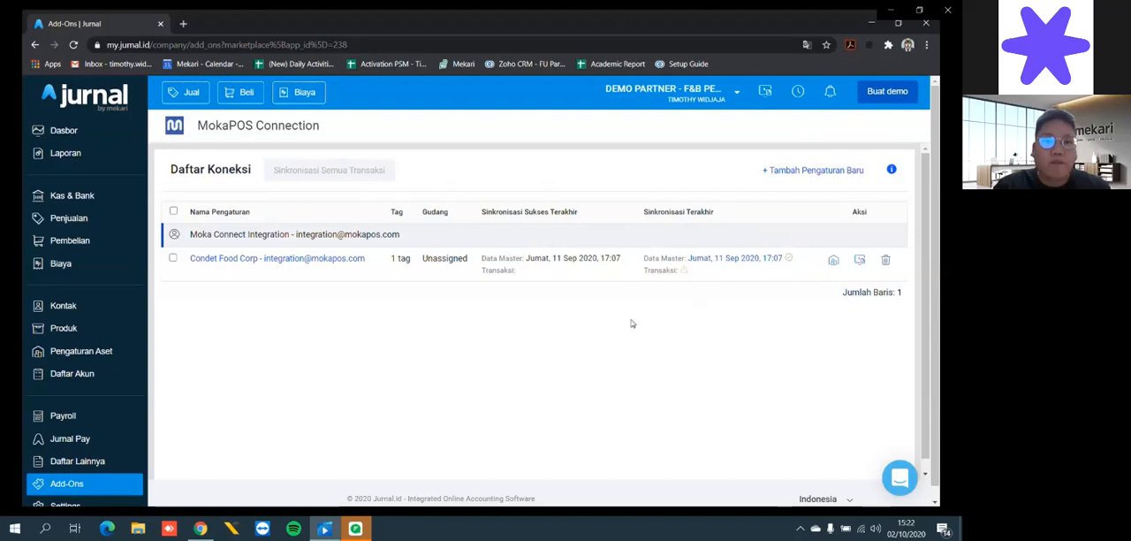
- Review the Condet Food Corp products synced from Moka in the Jurnal product list
left_click(111, 327)
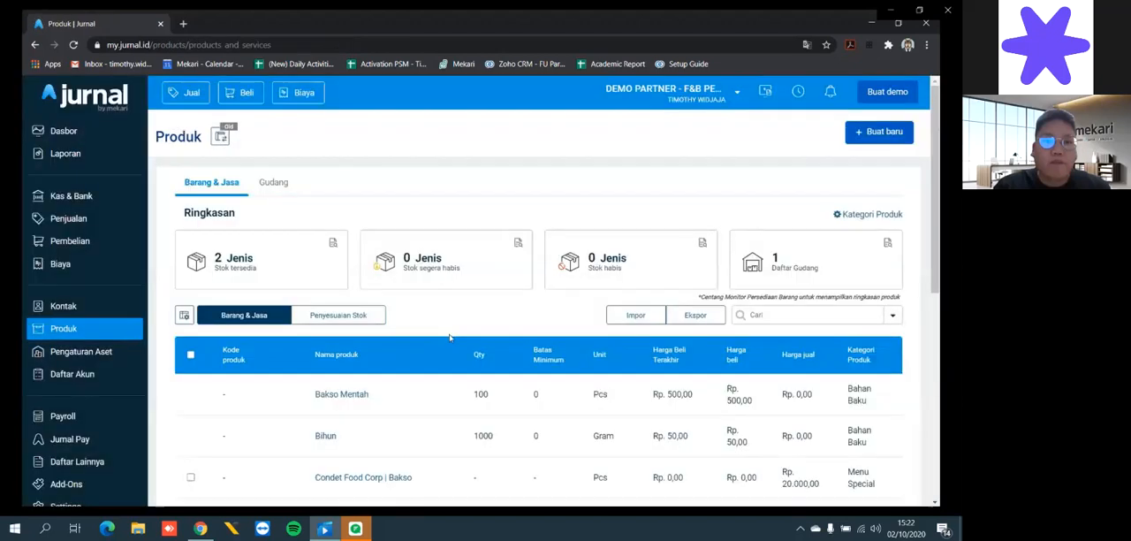
scroll(449, 337, "down", 3)
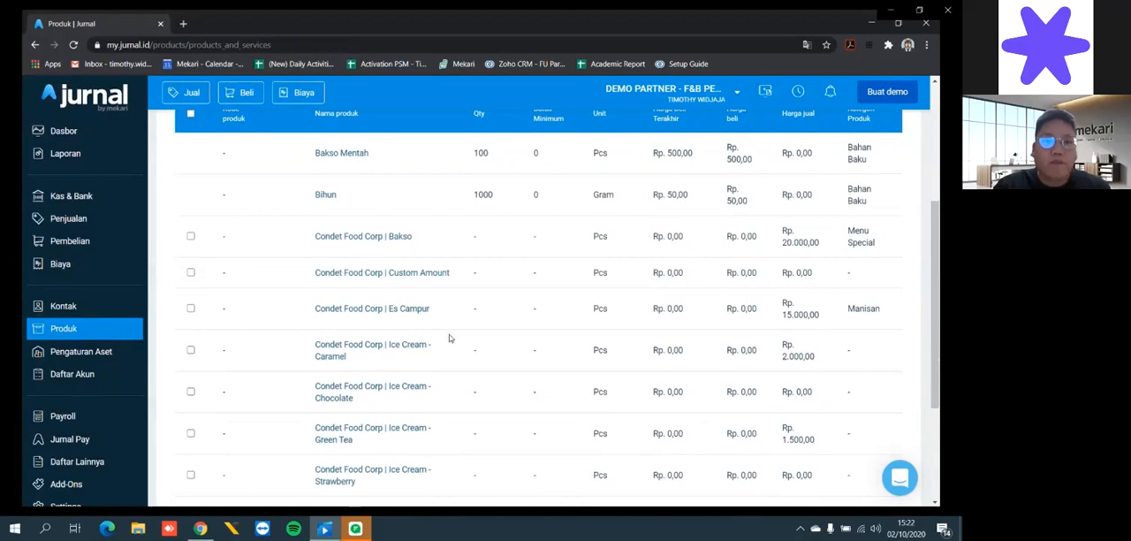
scroll(449, 338, "down", 1)
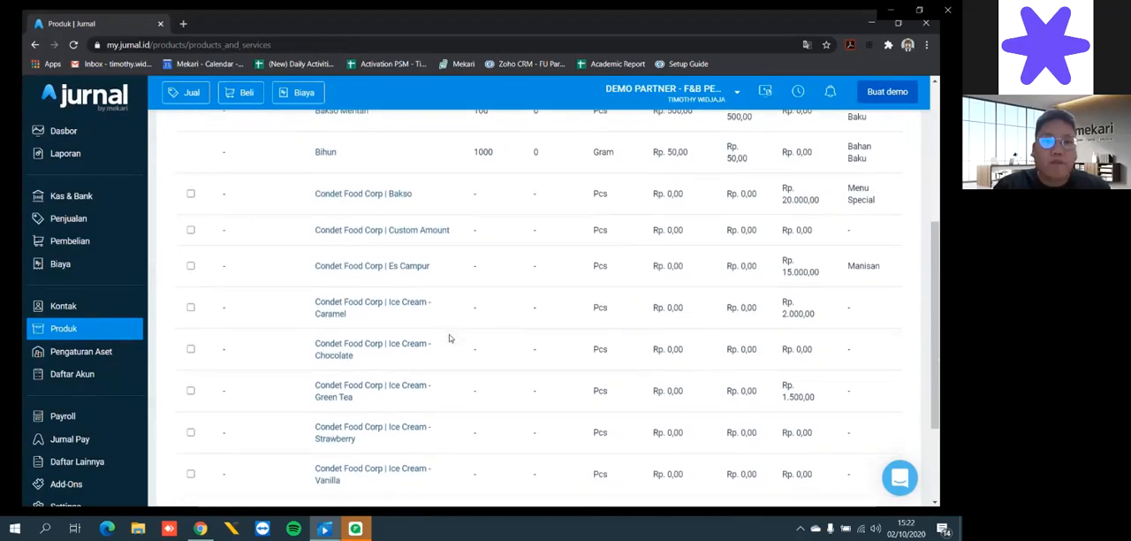
scroll(449, 338, "down", 2)
scroll(449, 338, "up", 2)
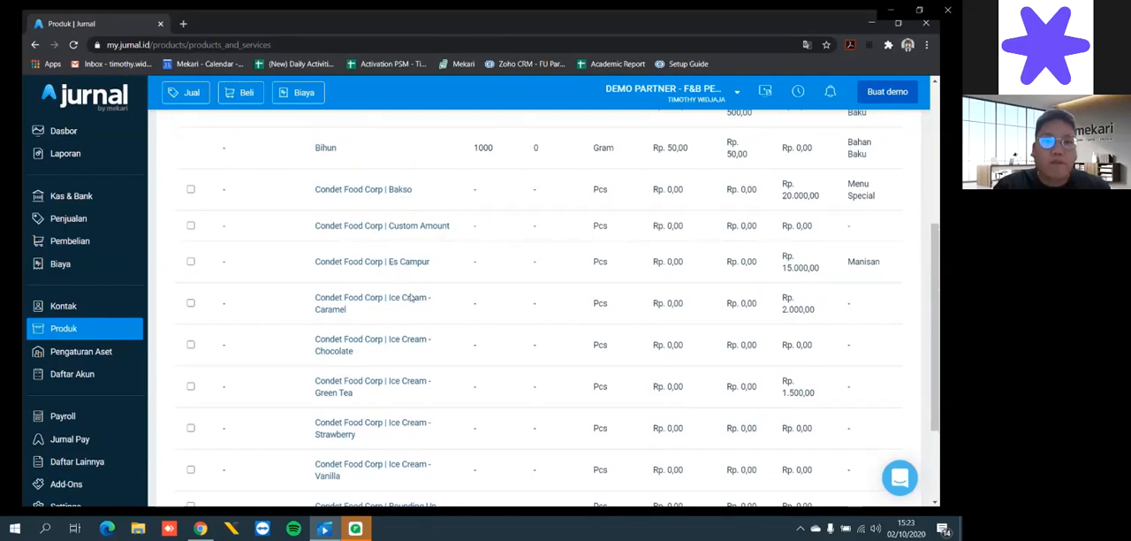
scroll(394, 345, "down", 2)
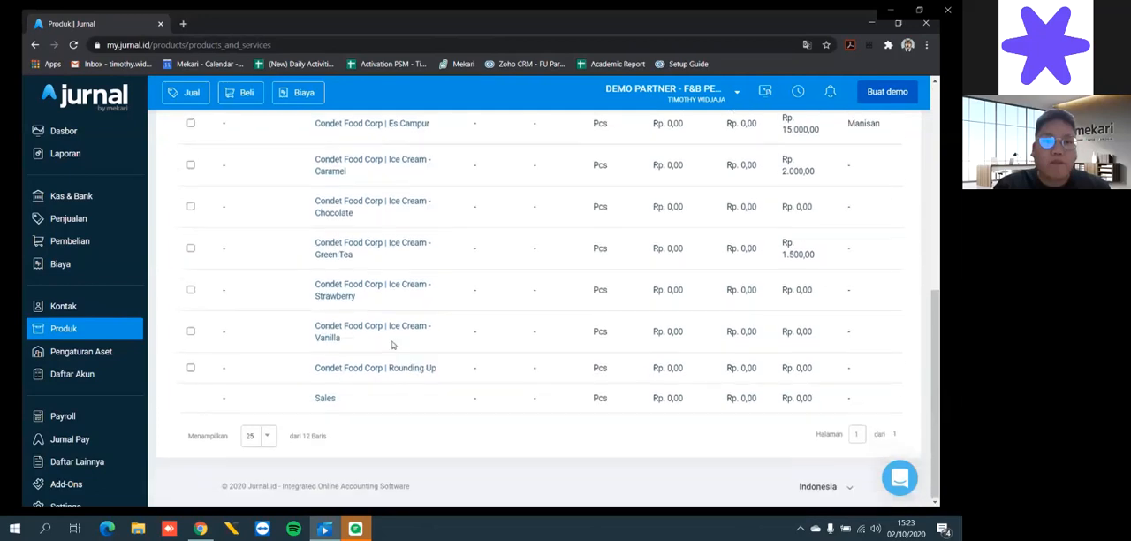
scroll(394, 344, "up", 2)
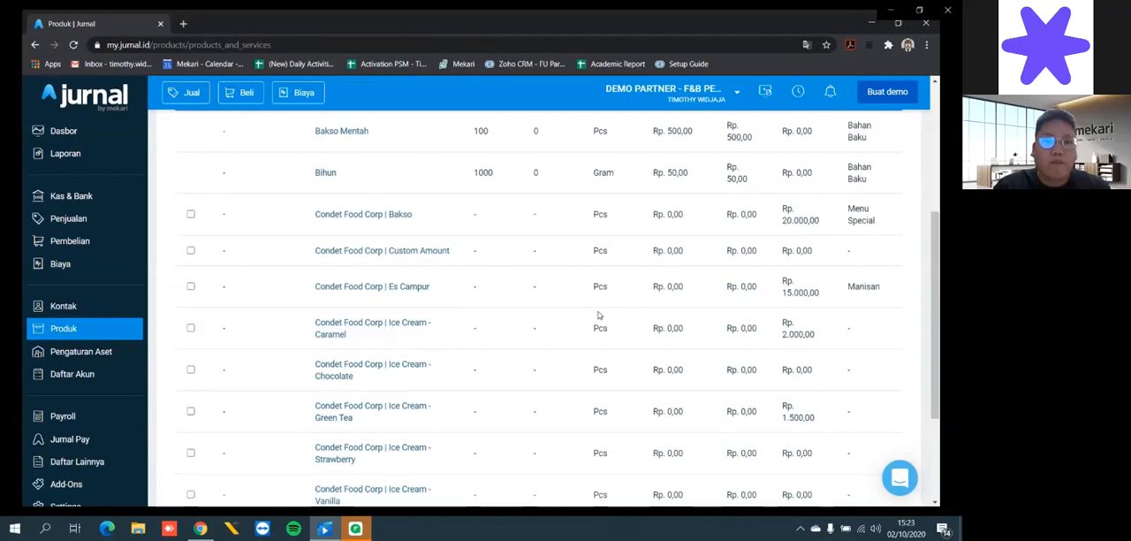
scroll(599, 315, "up", 1)
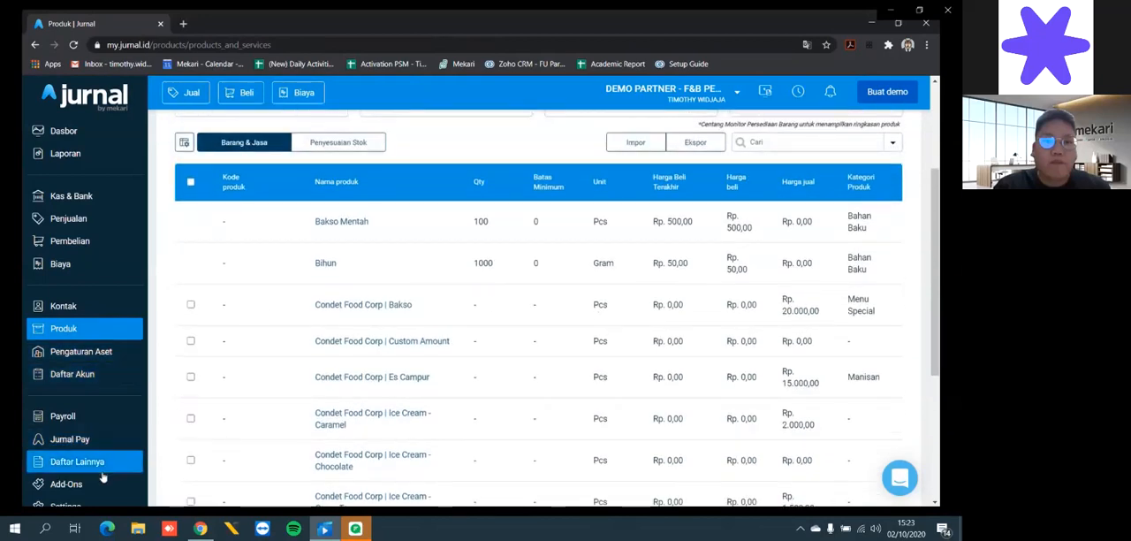
- Check the synced Condet Food Corp taxes in the Pajak list under Daftar Lainnya
scroll(99, 465, "down", 1)
scroll(102, 479, "down", 1)
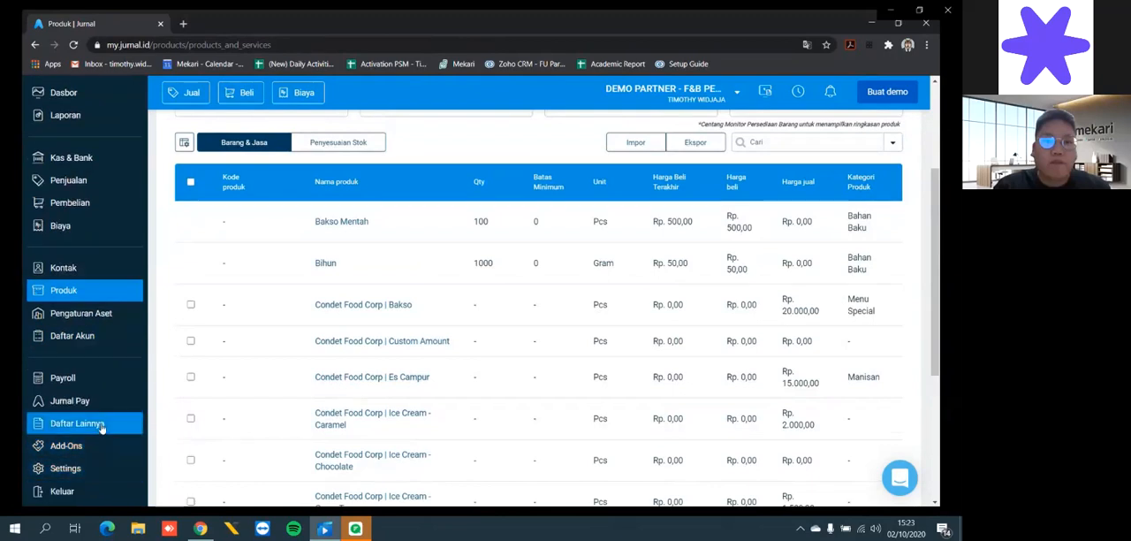
left_click(93, 424)
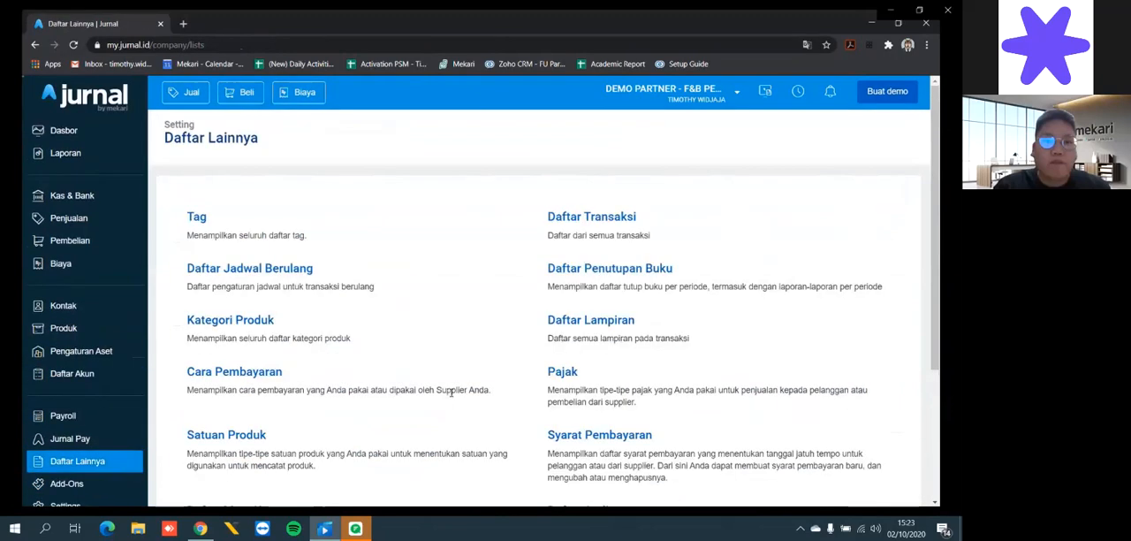
left_click(563, 372)
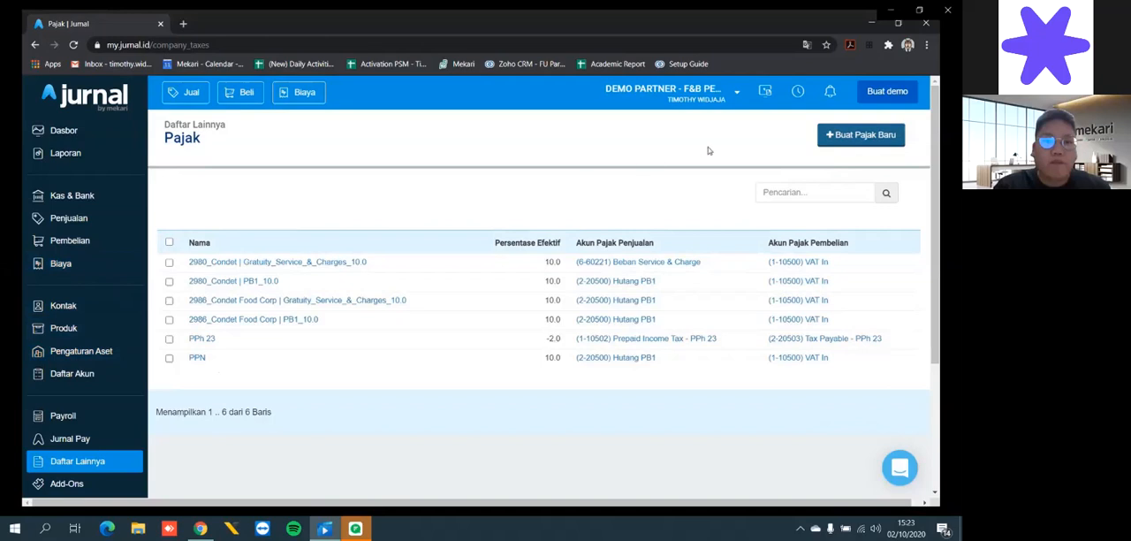
- Switch to the Moka app in BlueStacks and reset the current bill so it holds a single Bakso
left_click(872, 24)
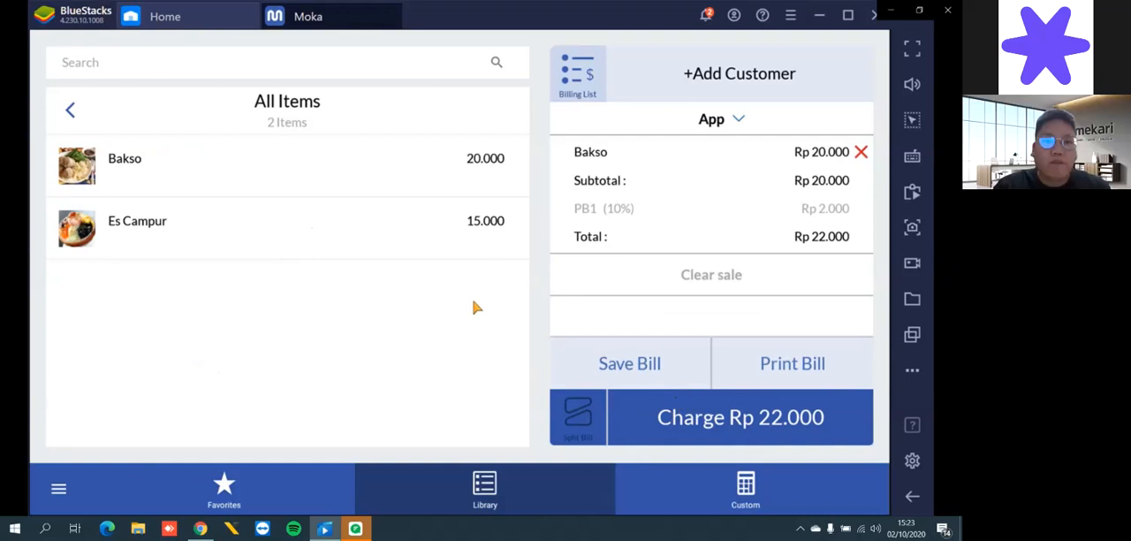
left_click(402, 183)
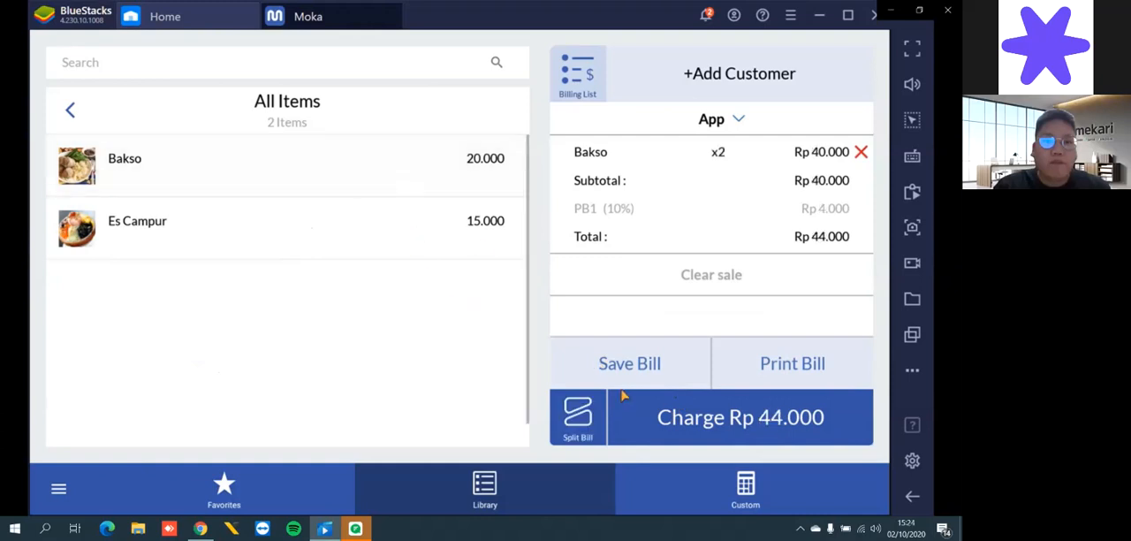
left_click(861, 152)
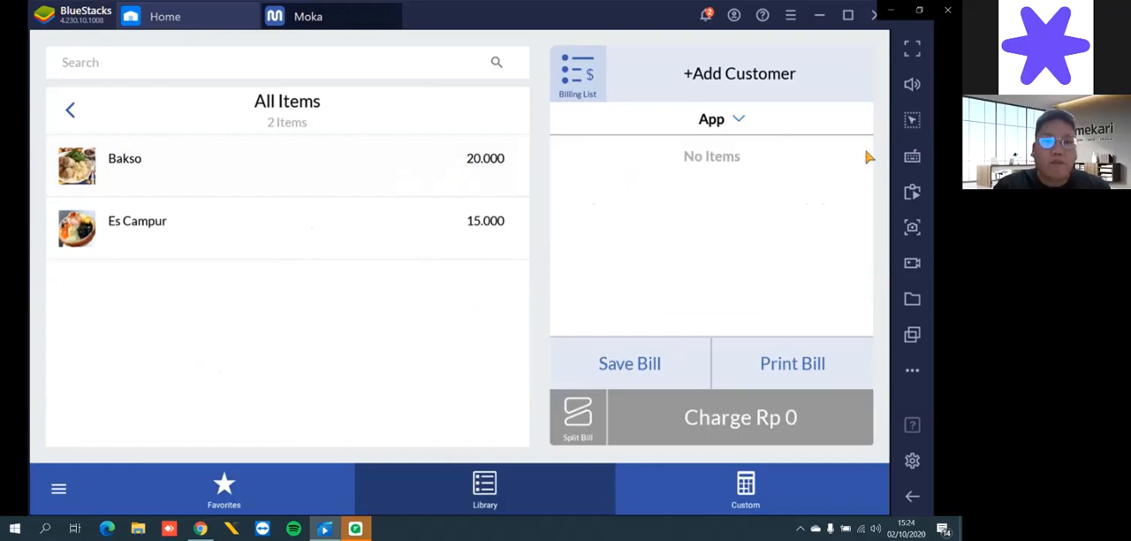
left_click(357, 170)
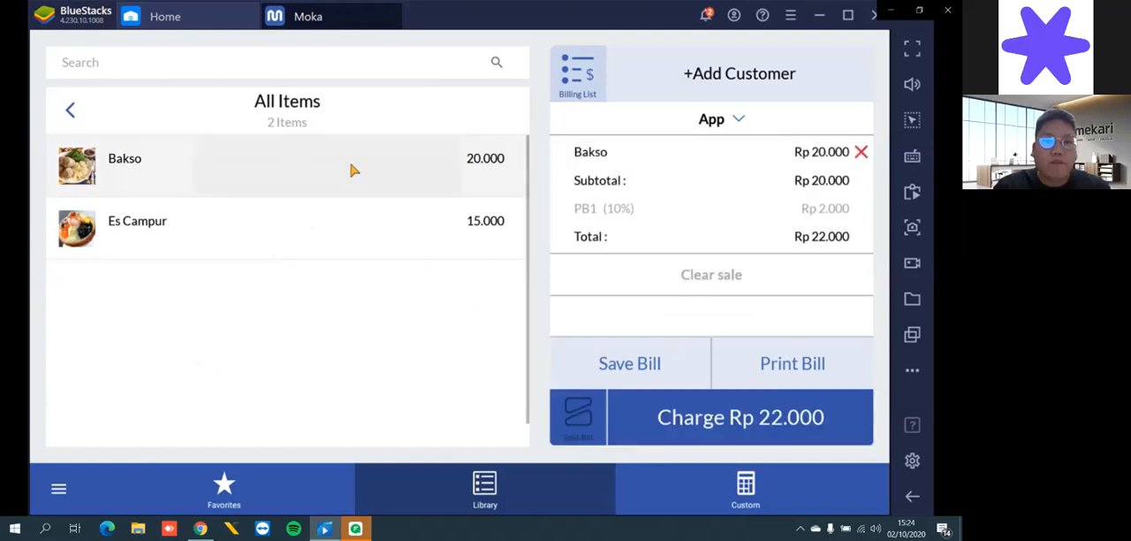
- Charge the Bakso sale to BCA under EDC, skipping the loyalty program and server selection, and start a new sale
left_click(709, 422)
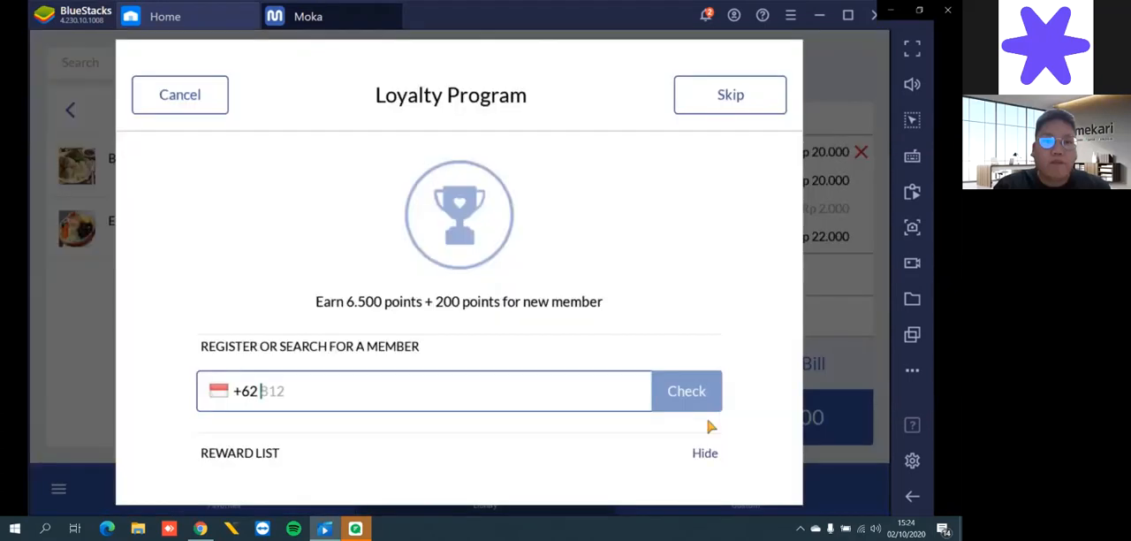
left_click(708, 111)
left_click(708, 110)
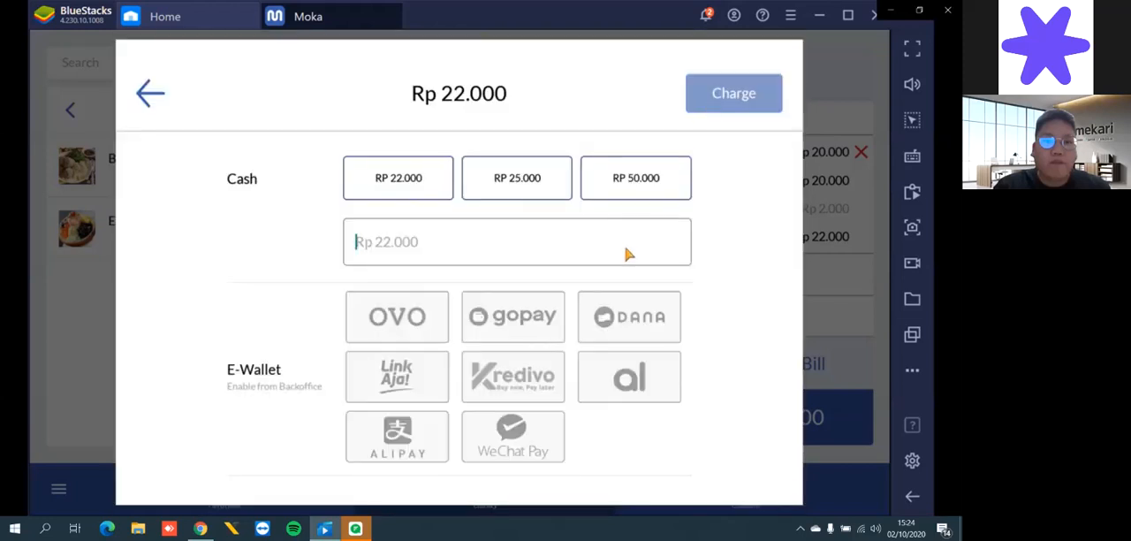
left_click(419, 187)
scroll(700, 349, "down", 5)
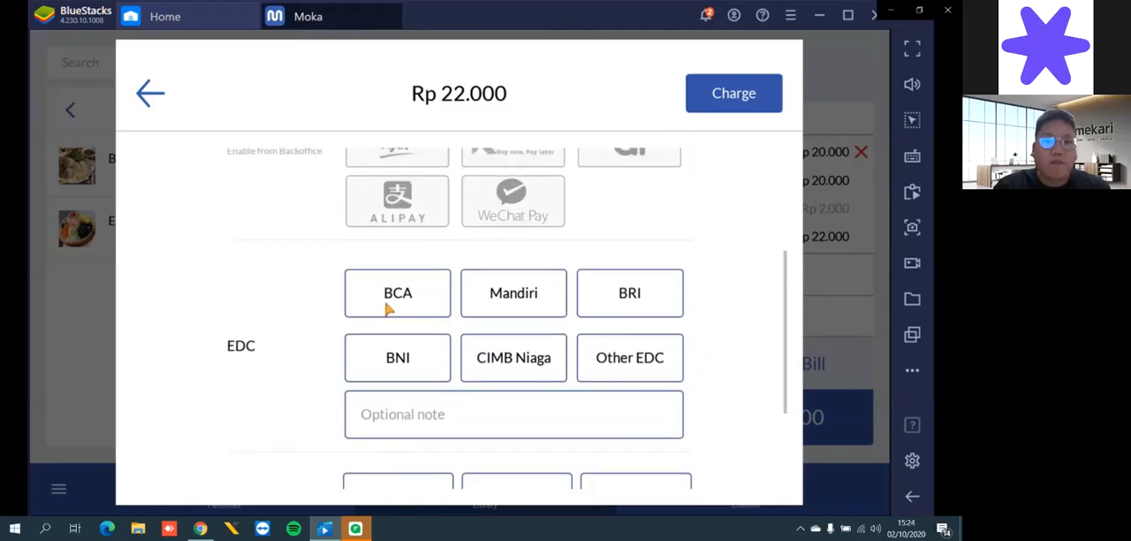
left_click(383, 305)
scroll(710, 367, "down", 2)
scroll(712, 367, "down", 1)
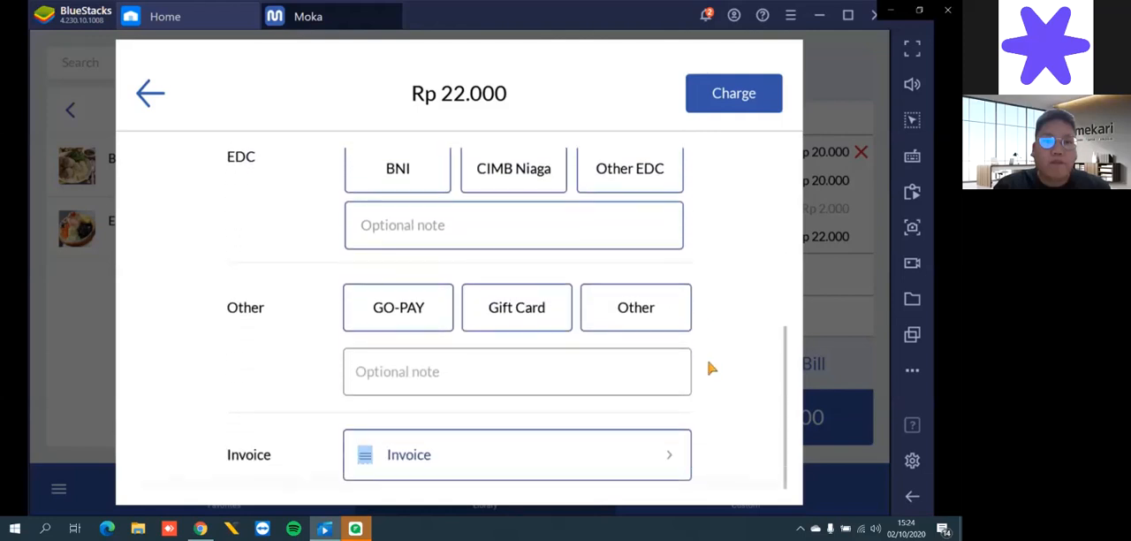
left_click(739, 95)
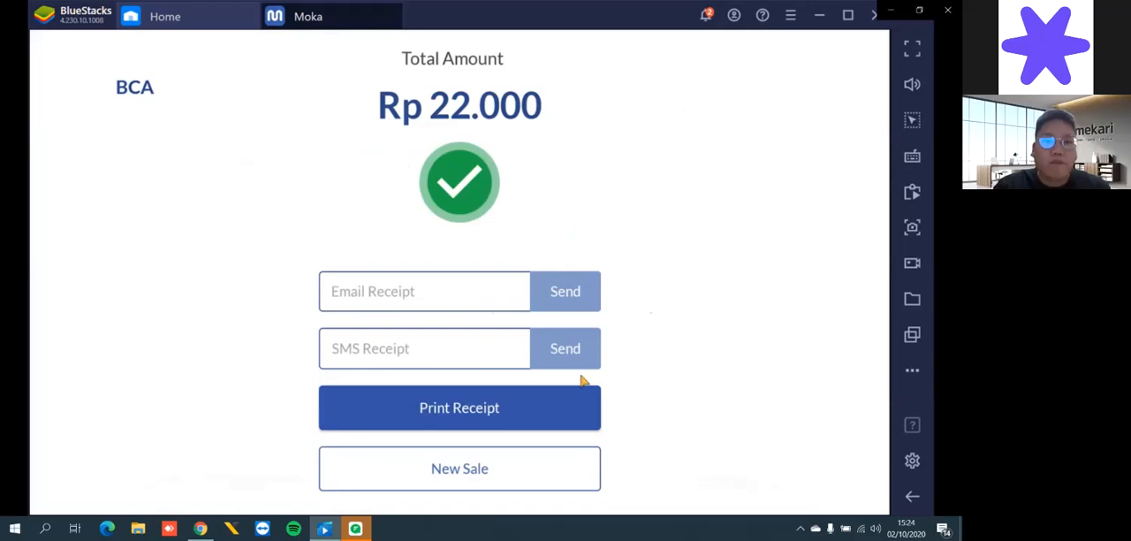
left_click(509, 460)
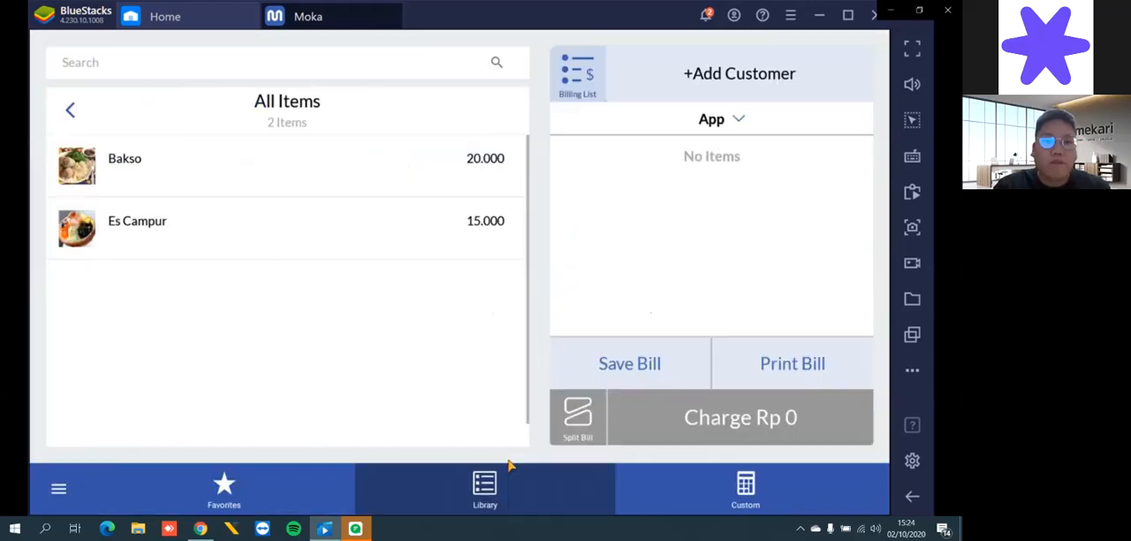
- Ring up one Es Campur, charge it to BCA under EDC without a loyalty member or server, and start a new sale
left_click(253, 216)
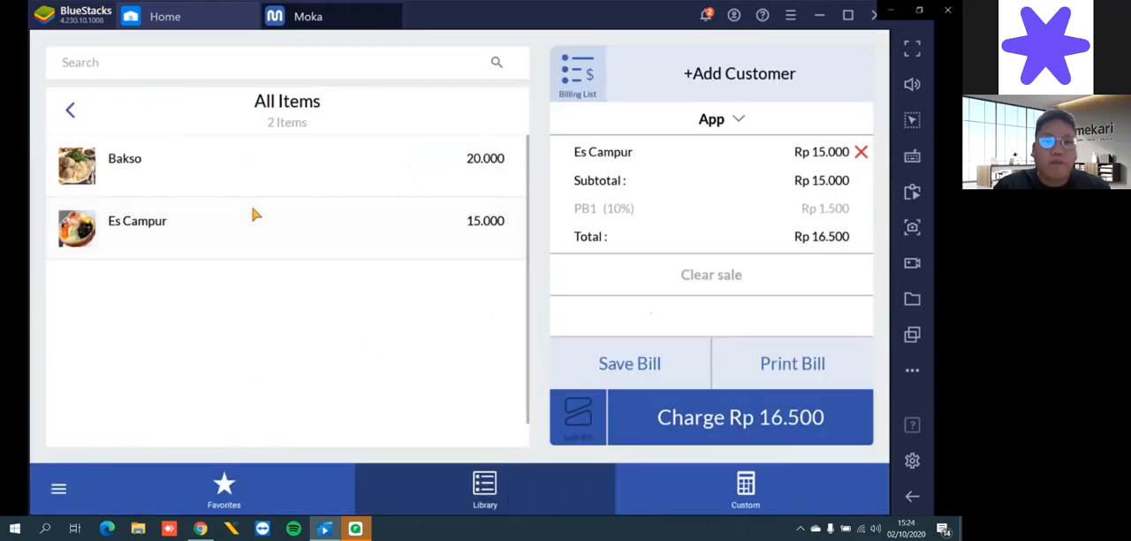
left_click(712, 416)
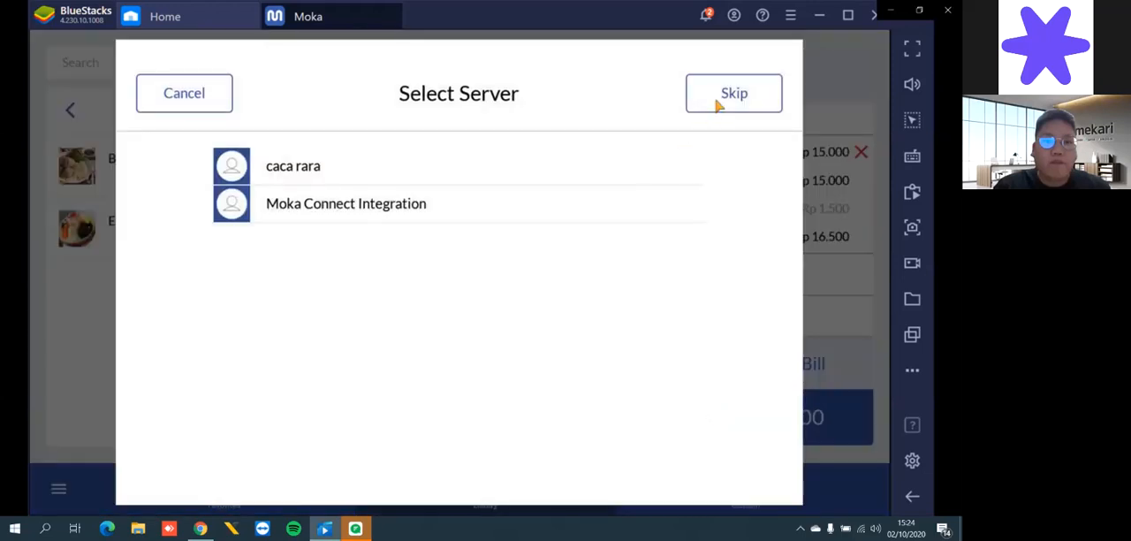
left_click(717, 104)
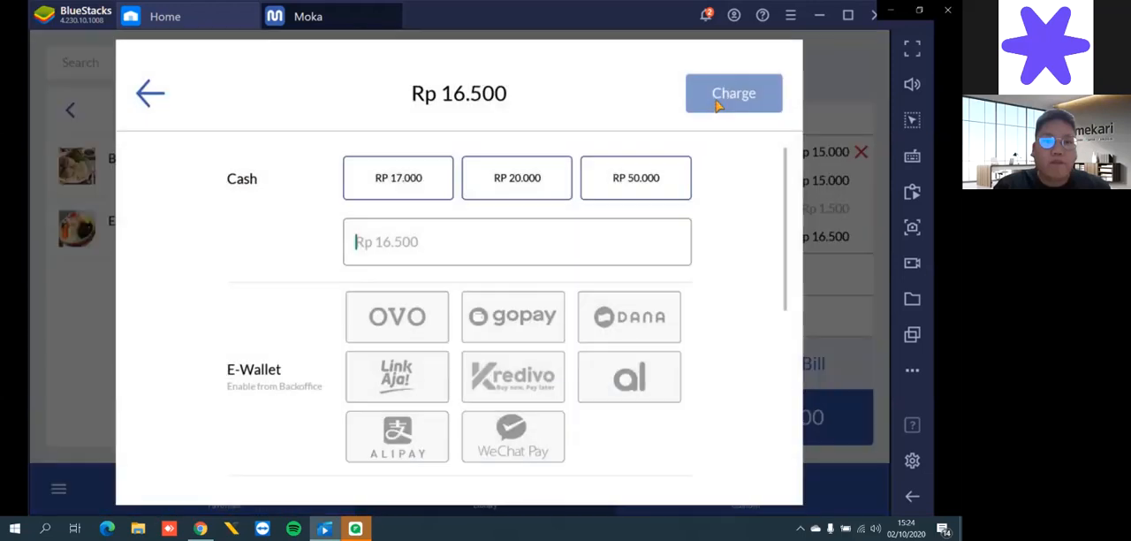
left_click(419, 183)
scroll(537, 307, "down", 5)
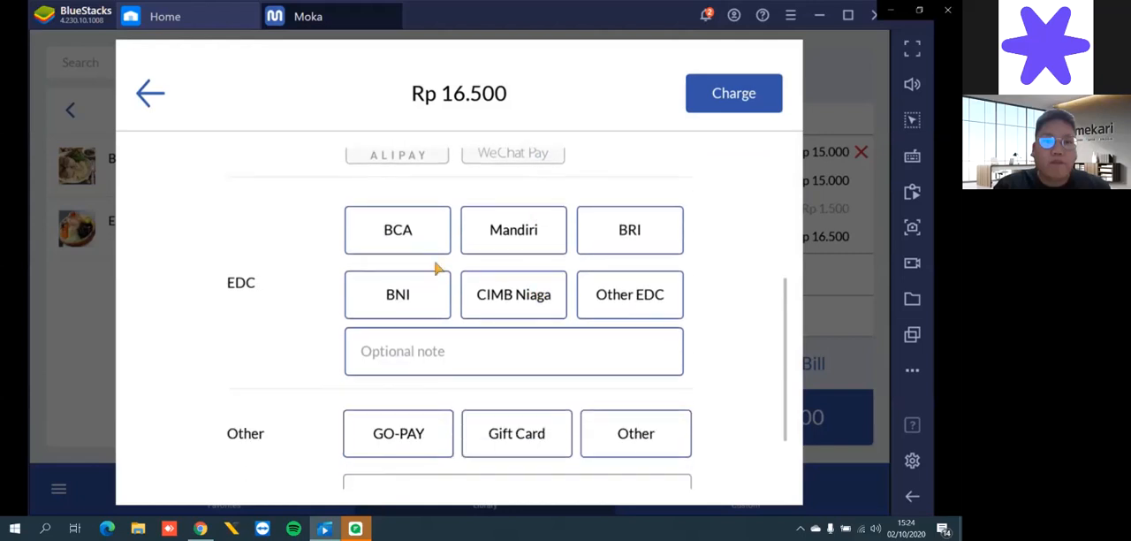
left_click(400, 237)
left_click(734, 99)
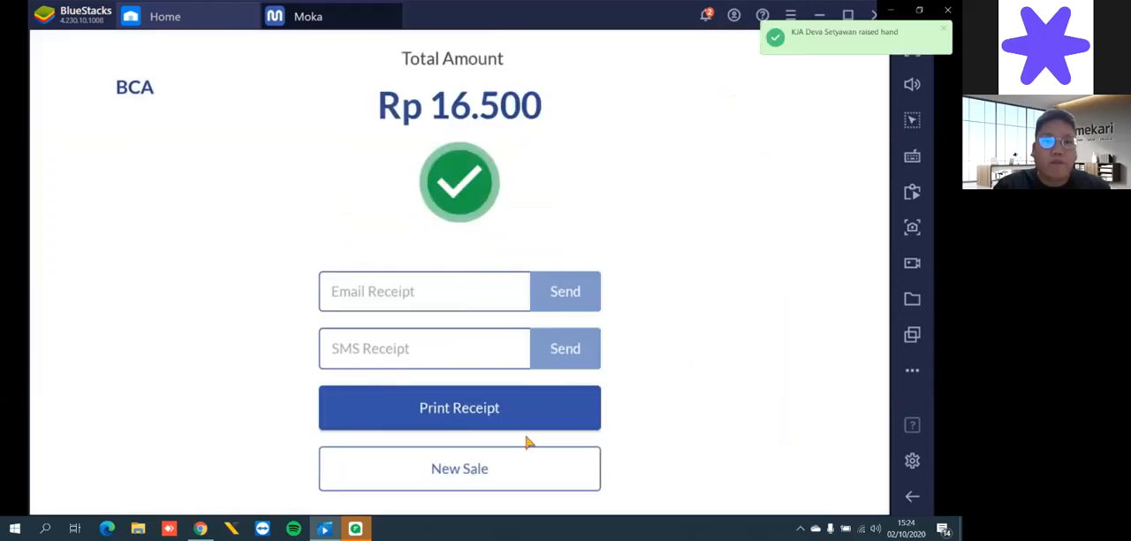
left_click(491, 482)
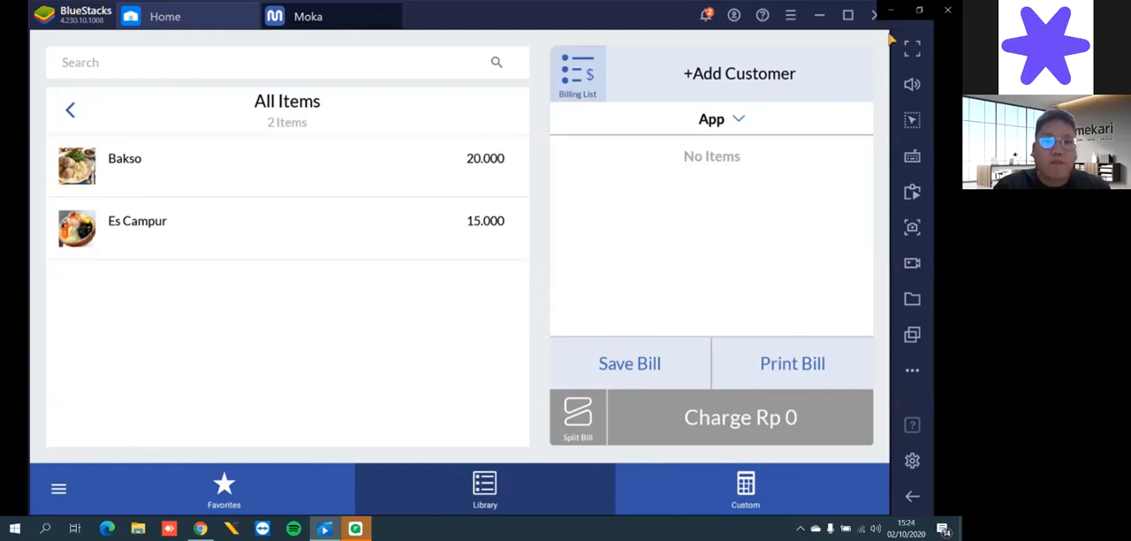
- Switch back to Jurnal's MokaPOS Connection and run the transaction synchronization for the Condet Food Corp connection
key("alt+Tab")
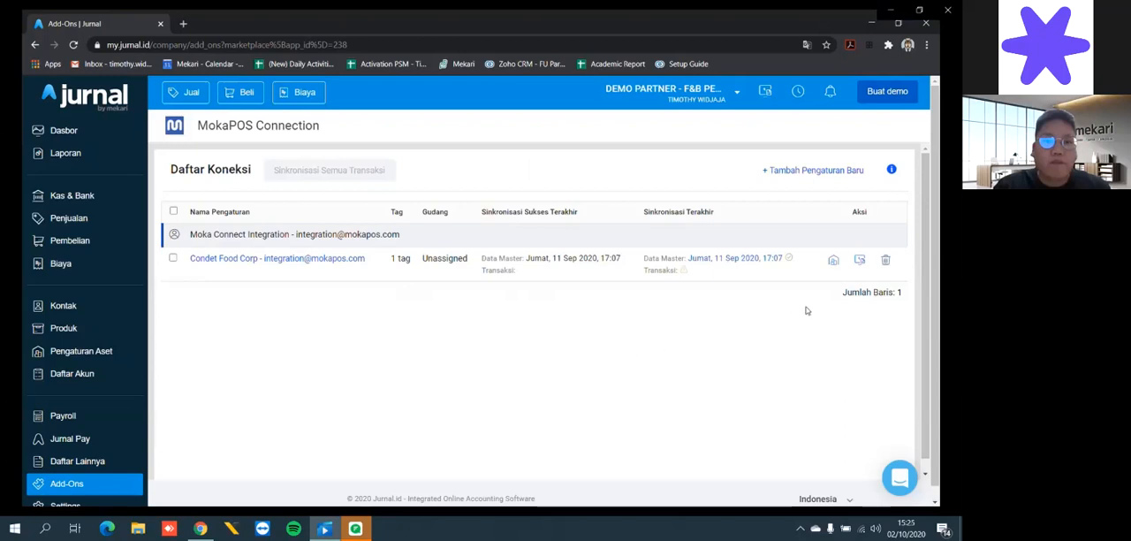
left_click(861, 263)
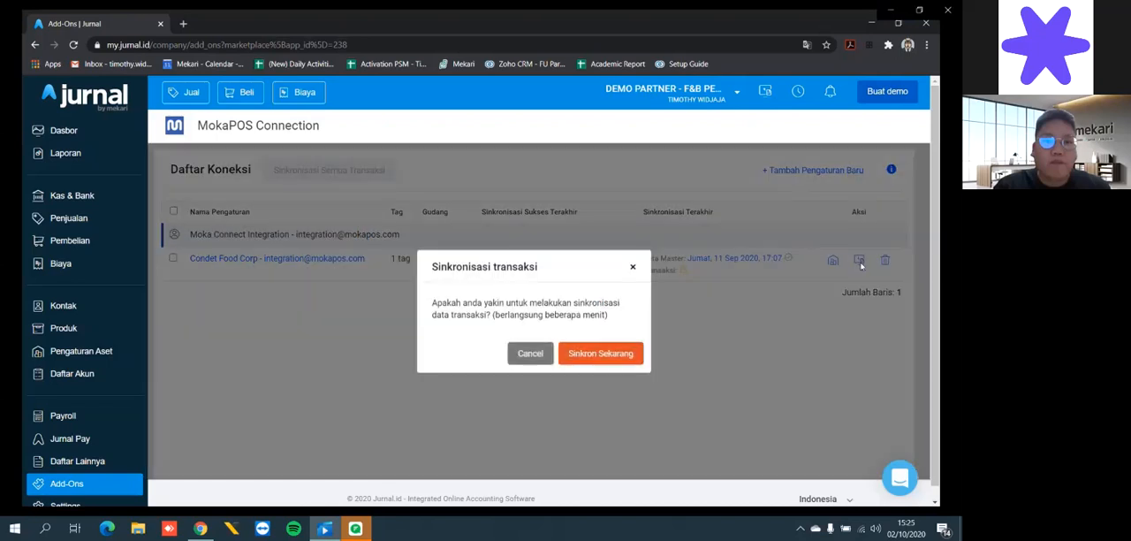
left_click(602, 353)
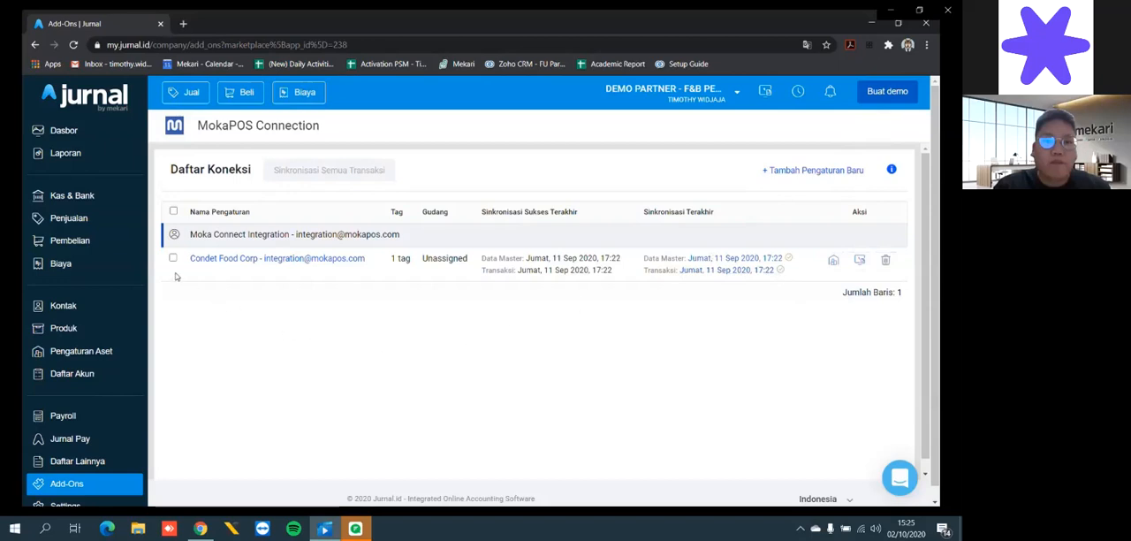
- Check the synced MokaPOS sales invoices in Jurnal's Penjualan transaction list
left_click(101, 227)
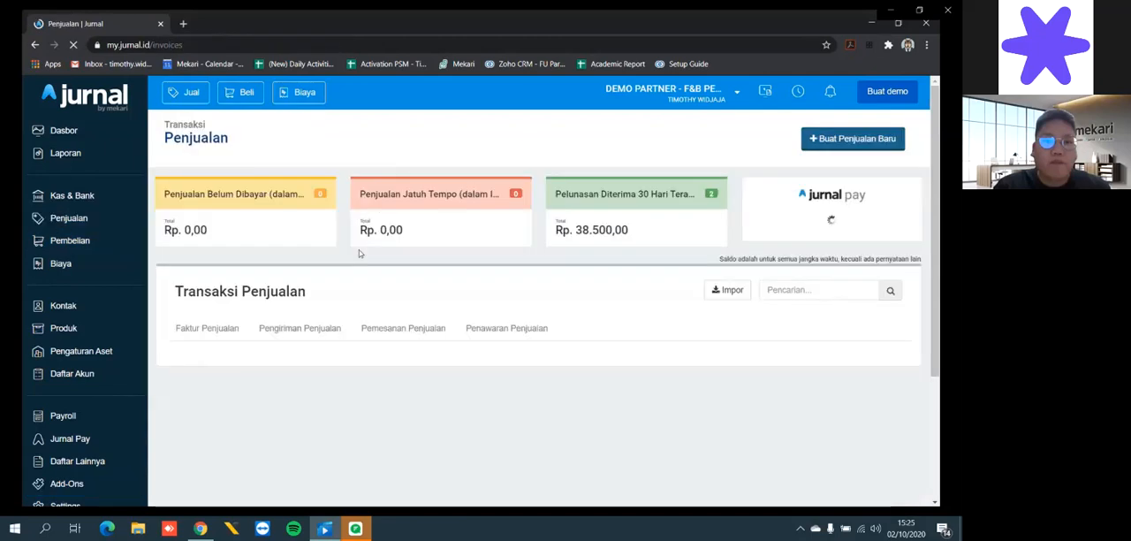
scroll(495, 305, "down", 2)
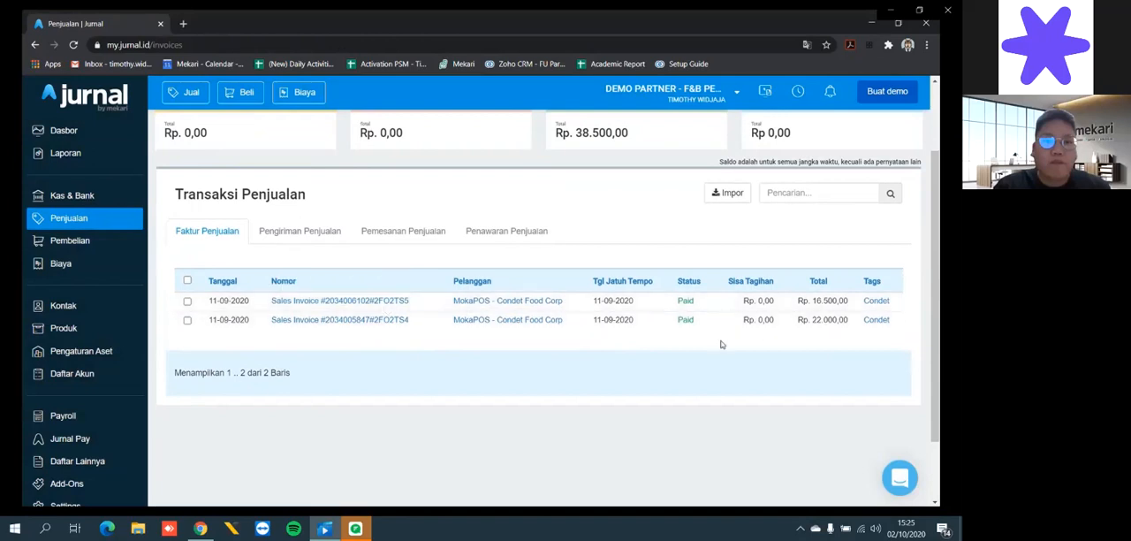
- Open the synced Es Campur sales invoice and review its journal entry
left_click(374, 305)
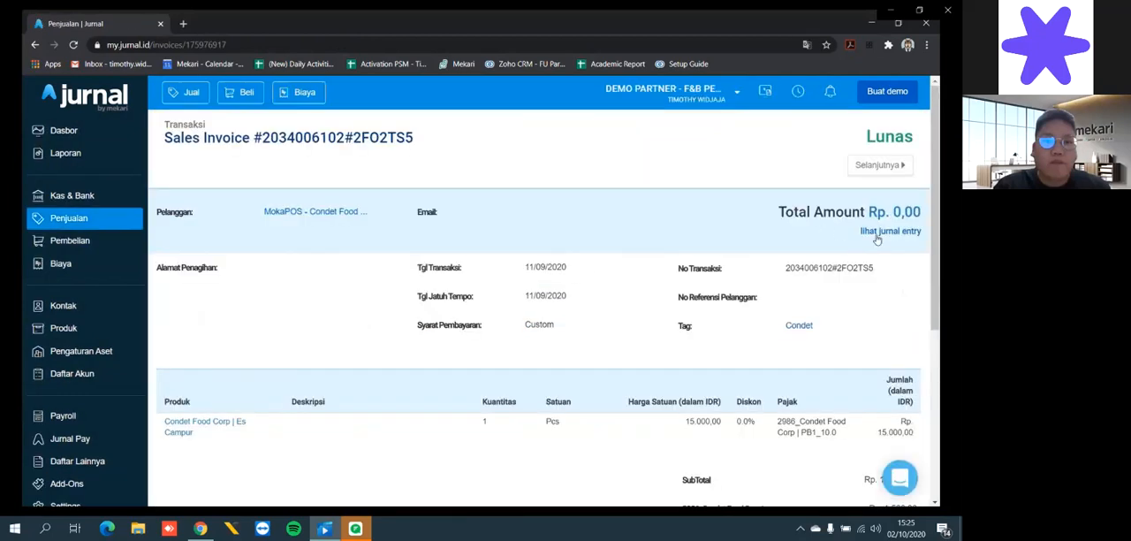
left_click(884, 234)
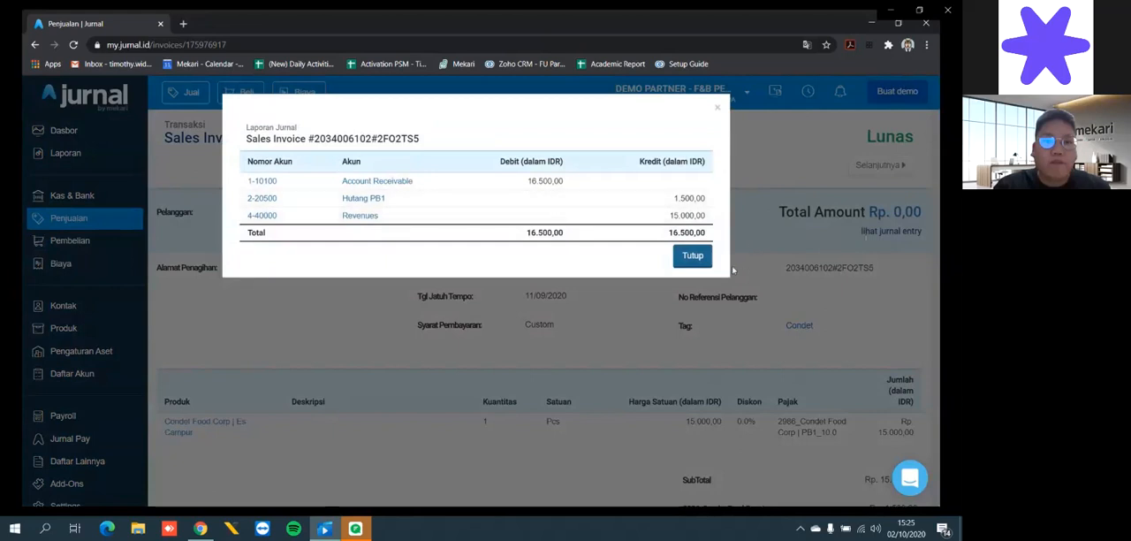
left_click(688, 256)
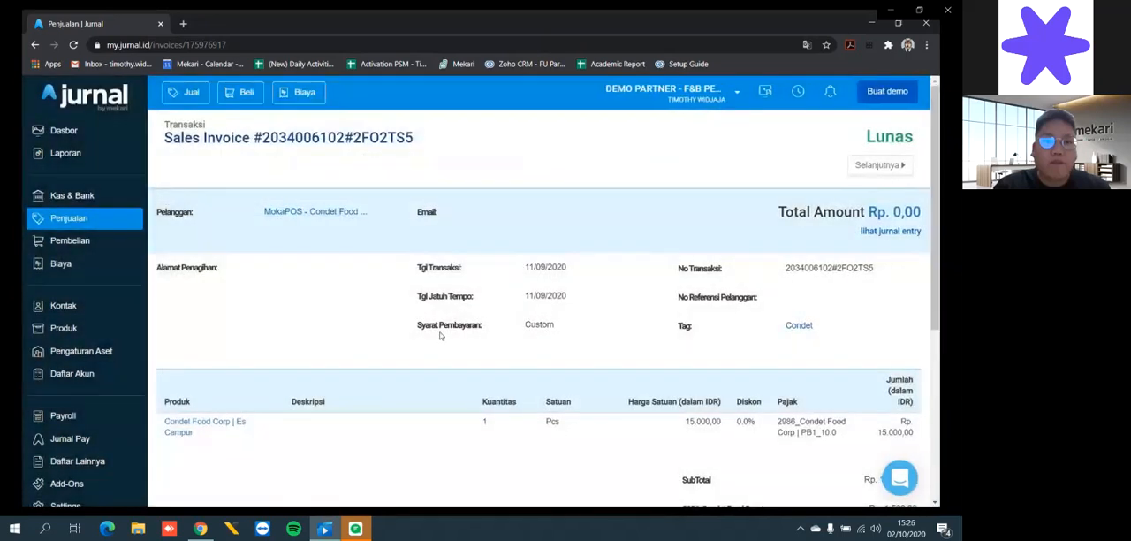
- Open the receive payment linked to the Es Campur invoice, review its journal entry, and return to the Penjualan list
scroll(442, 336, "down", 4)
left_click(200, 378)
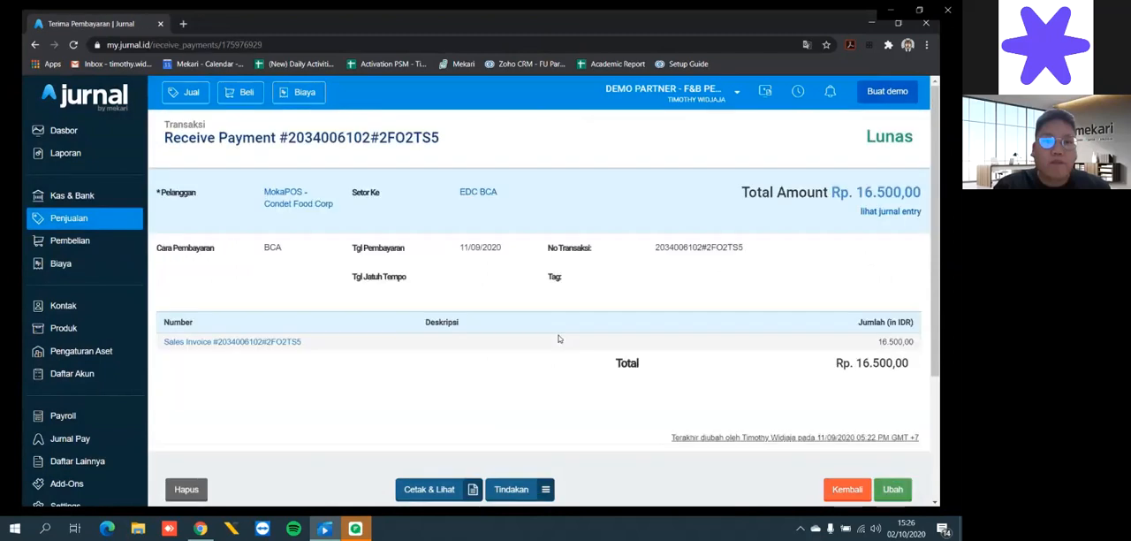
left_click(880, 215)
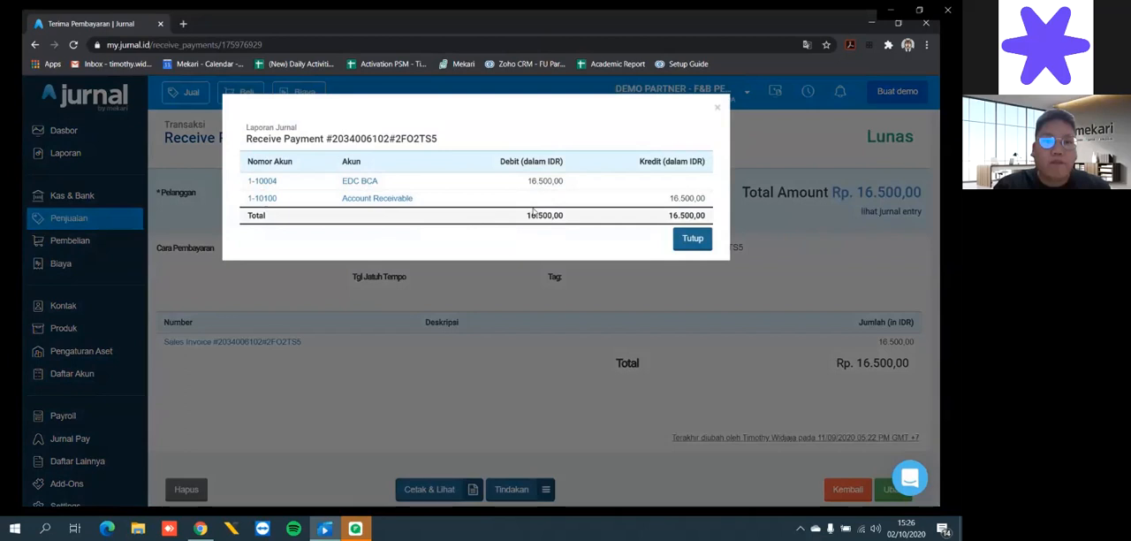
left_click(696, 249)
left_click(69, 218)
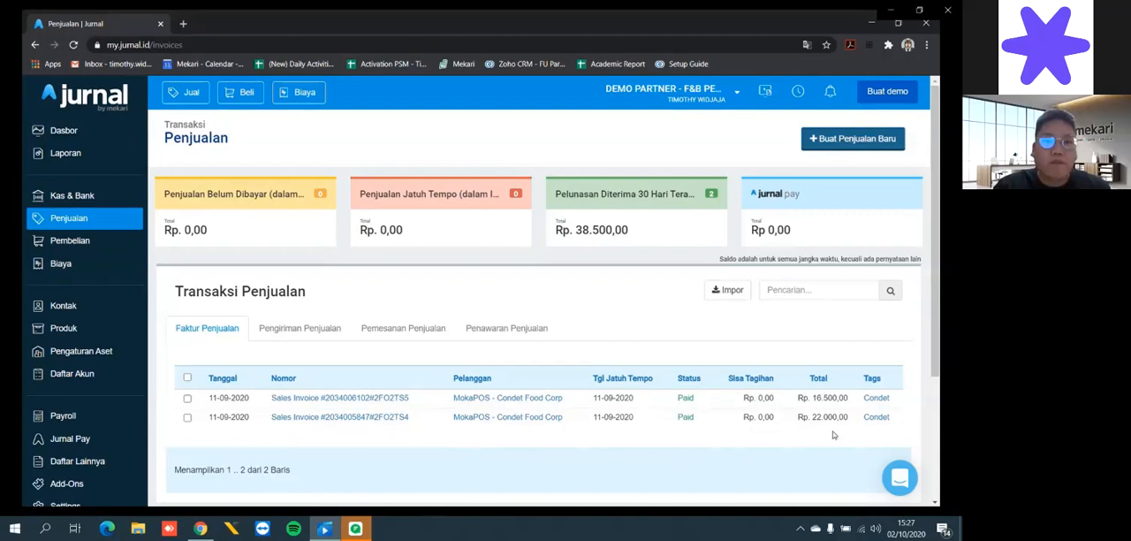
- Open the BCA account's reconciliation in Kas & Bank and start finding a match for the "Received from EDC BCA" statement line
left_click(106, 196)
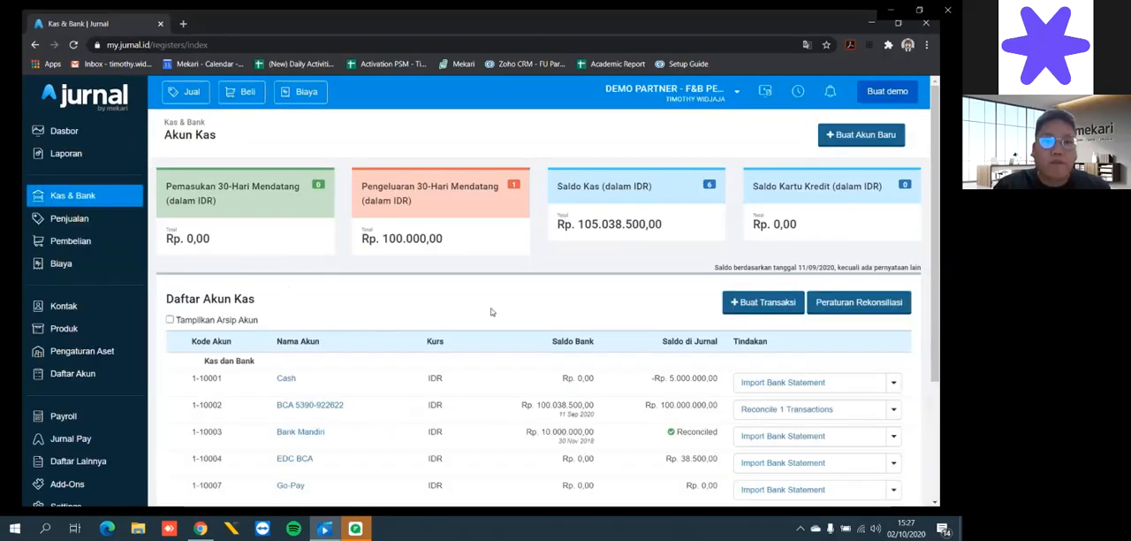
left_click(332, 405)
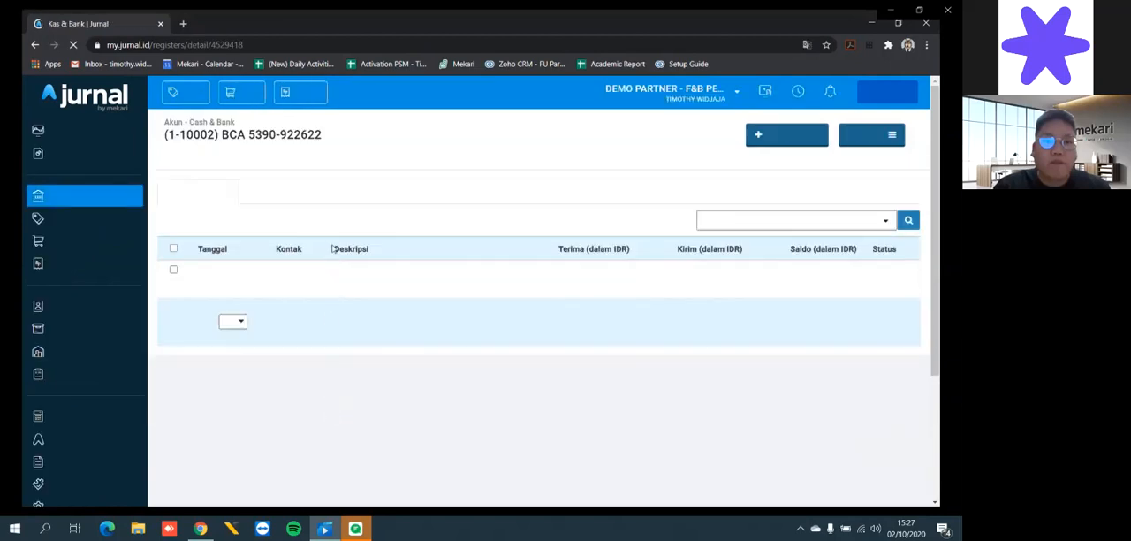
left_click(355, 196)
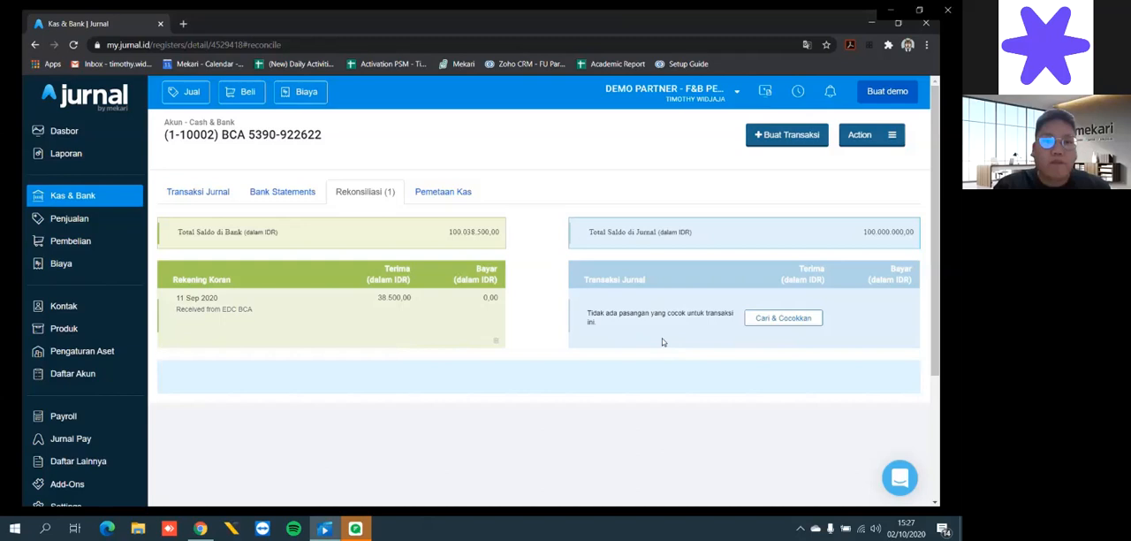
left_click(782, 319)
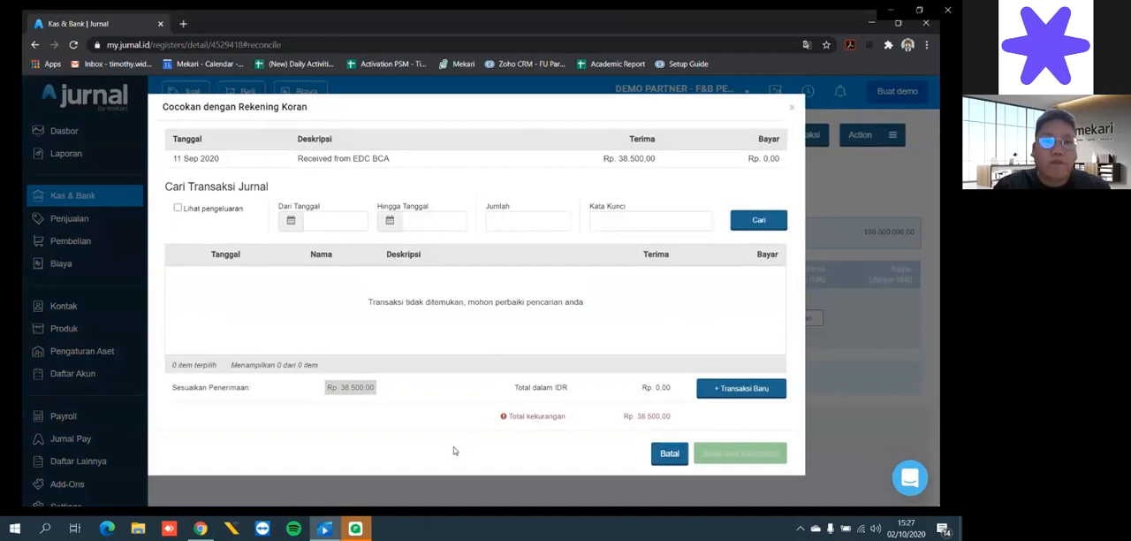
- Create a receive transaction from the EDC BCA account for Rp 38.500,00, described as "Received from EDC BCA", and save it
left_click(742, 390)
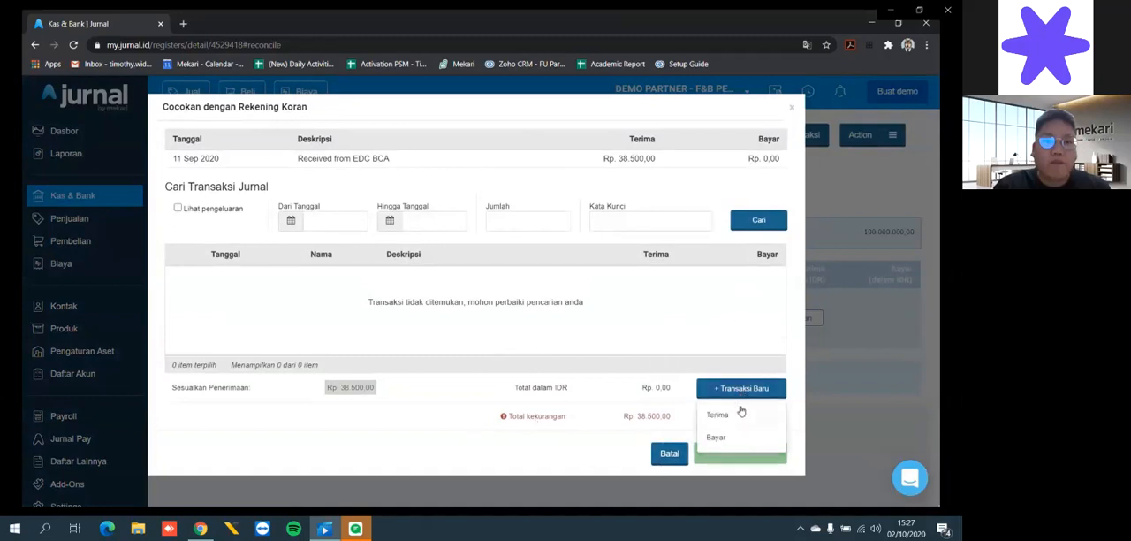
left_click(735, 413)
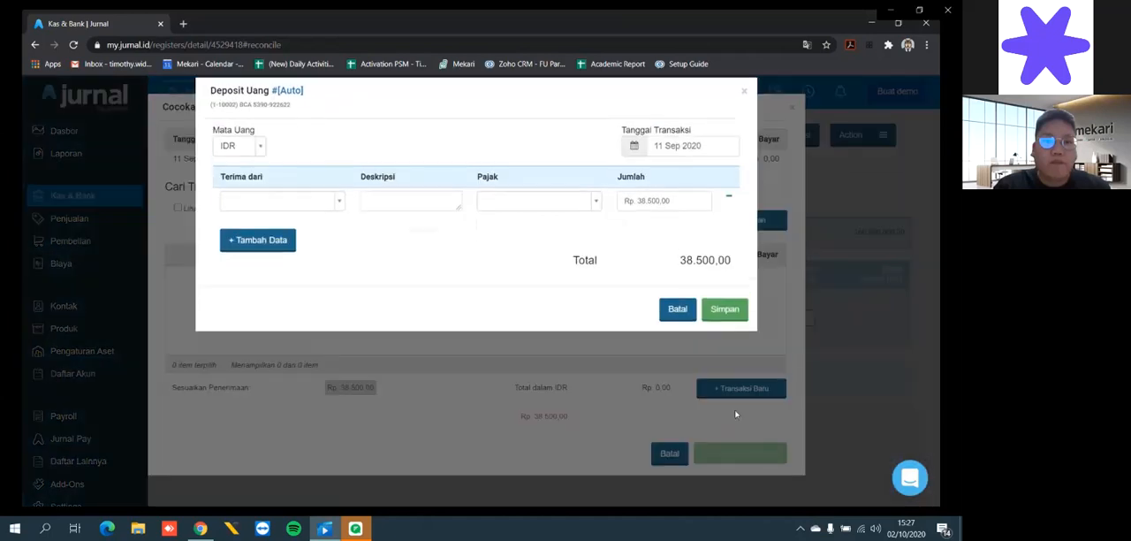
left_click(307, 221)
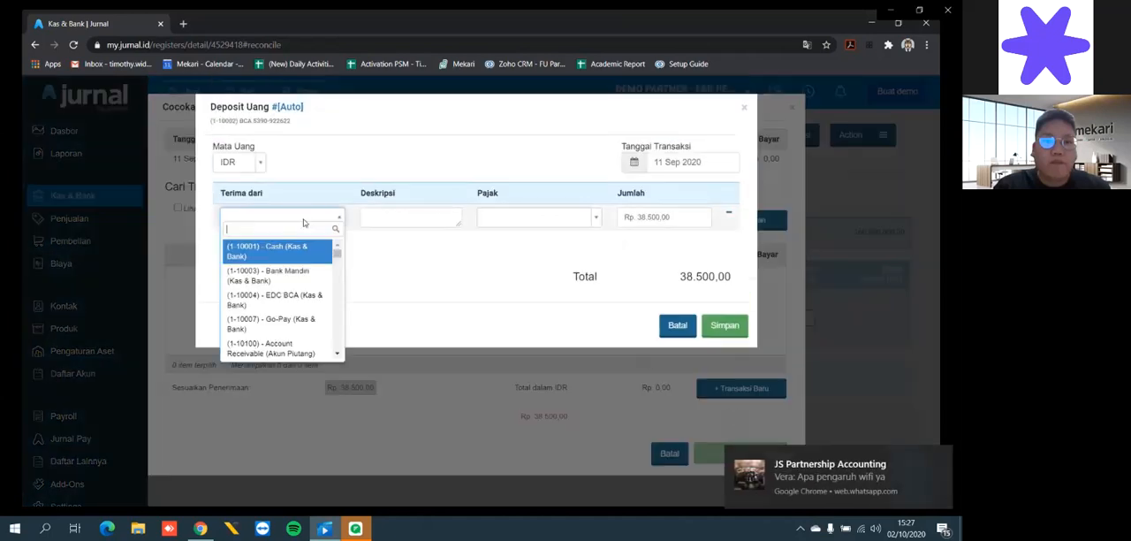
left_click(301, 298)
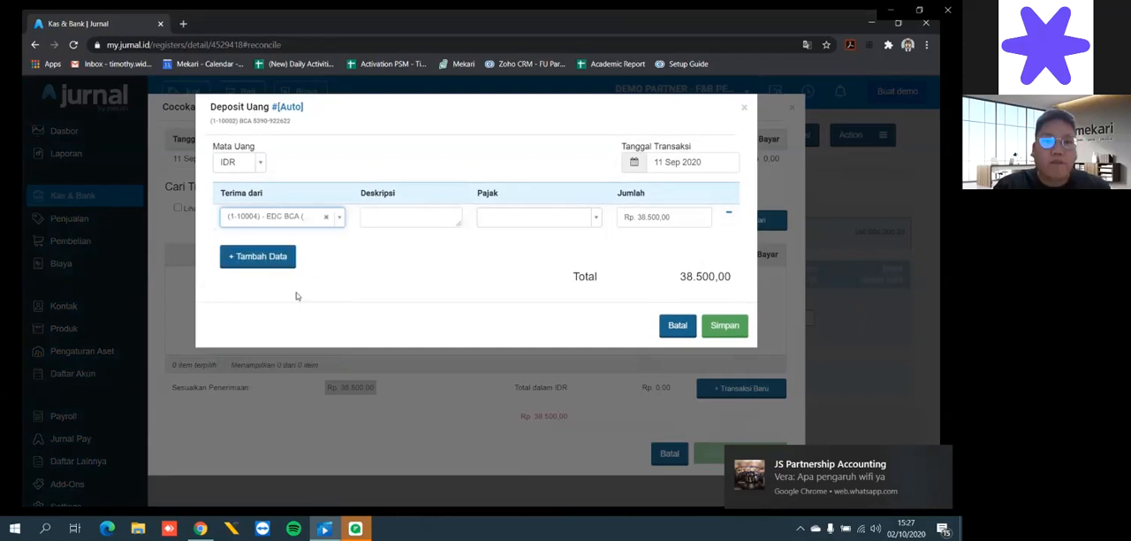
left_click(410, 222)
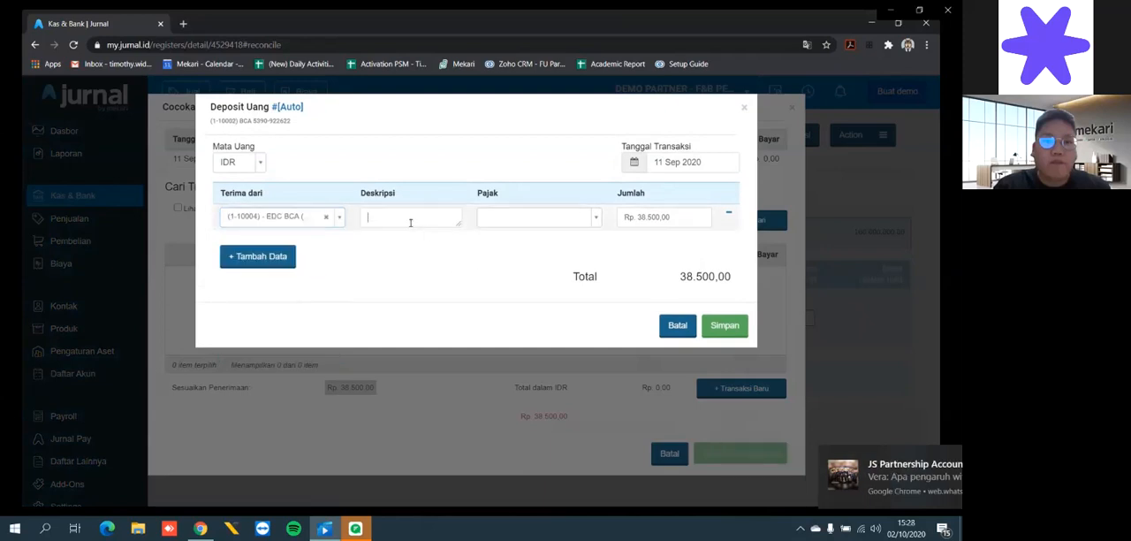
type("Re")
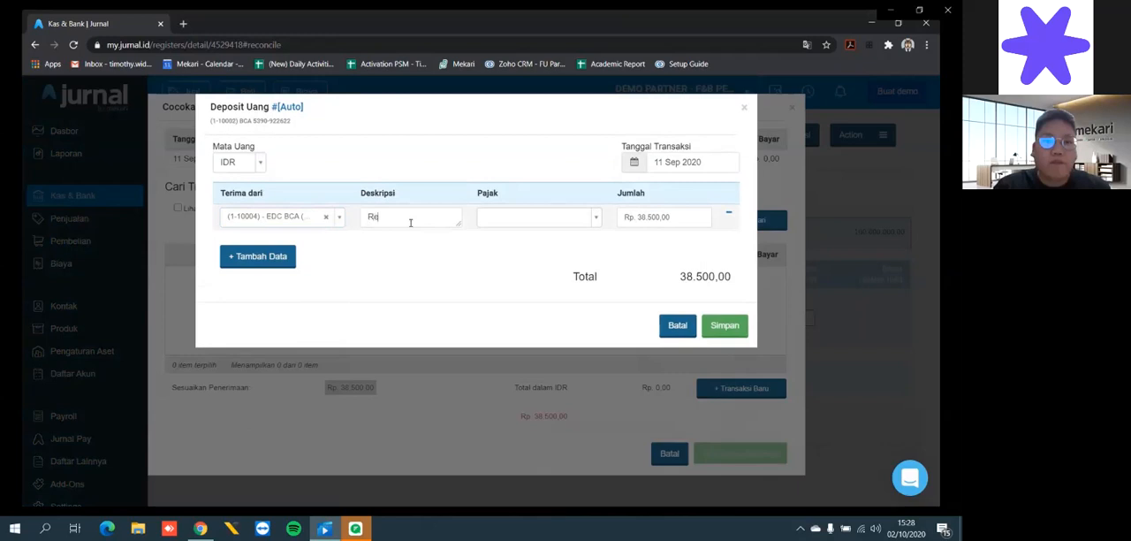
type("ceived from EDC BCA")
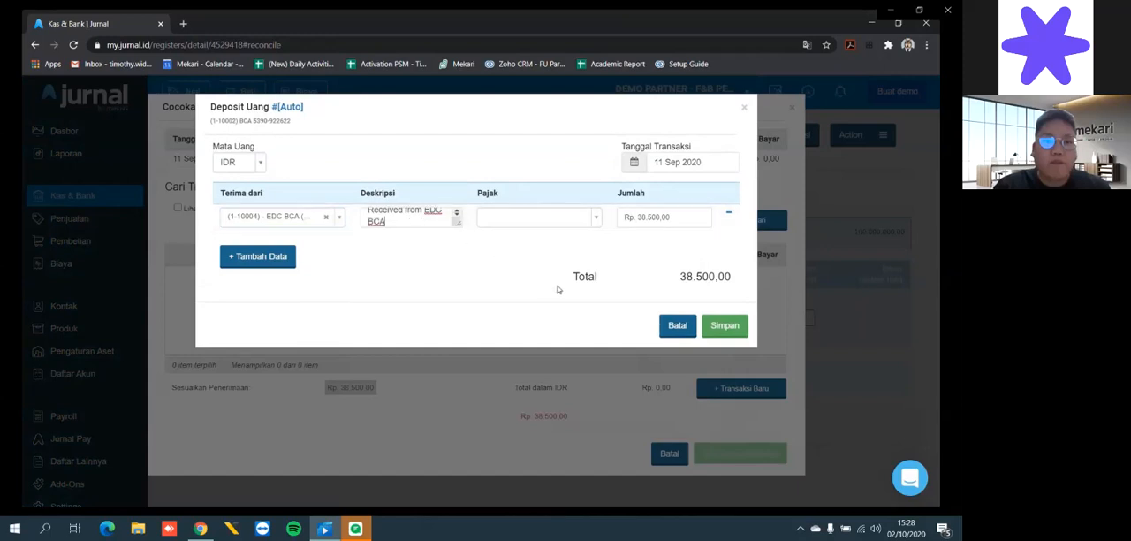
left_click(723, 327)
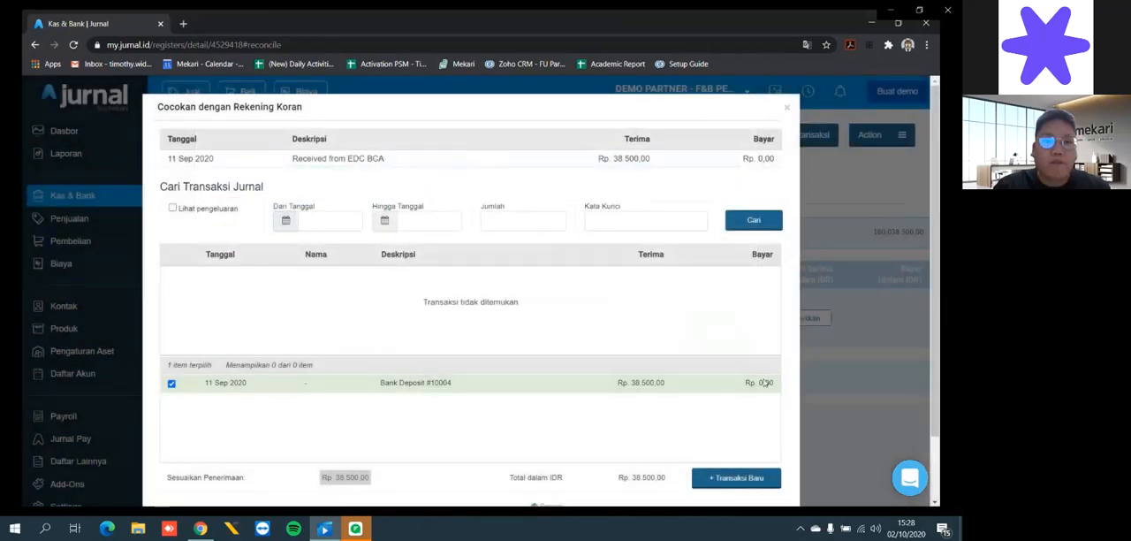
- Save and reconcile the matched bank deposit, and check it in the BCA account's Jurnal transactions
scroll(725, 335, "down", 2)
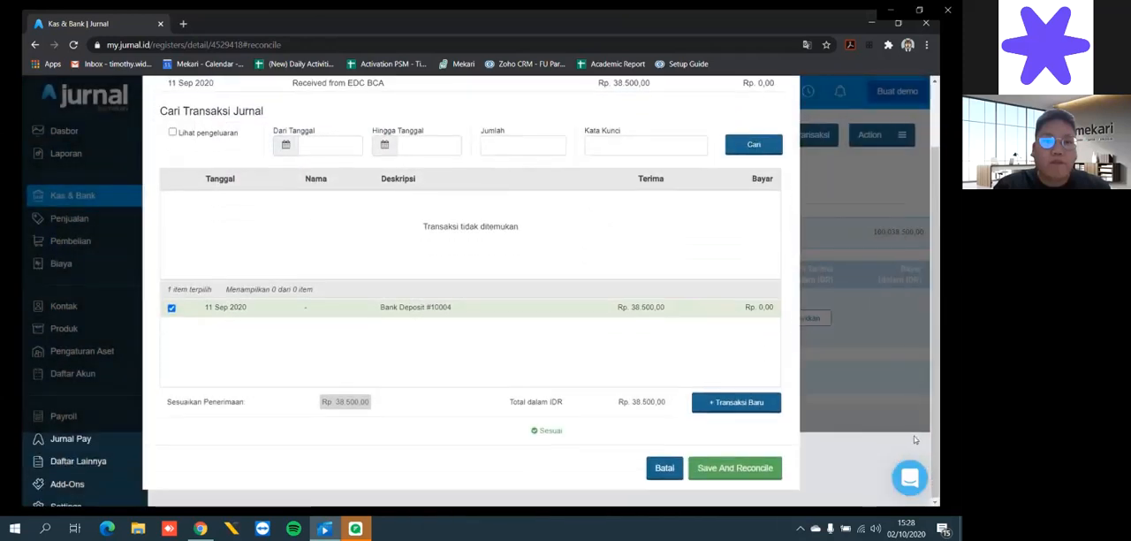
left_click(752, 469)
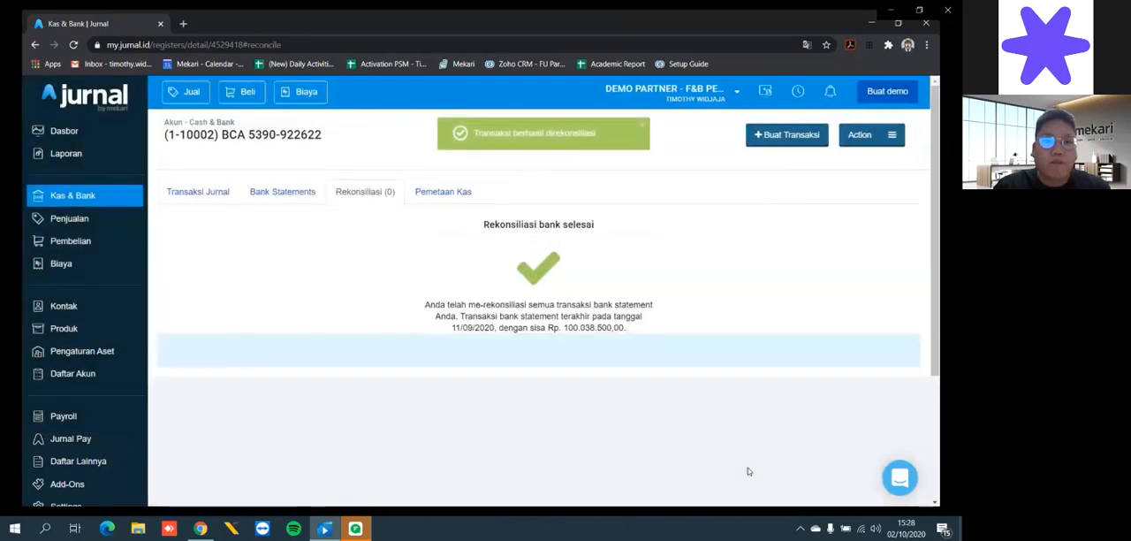
left_click(207, 196)
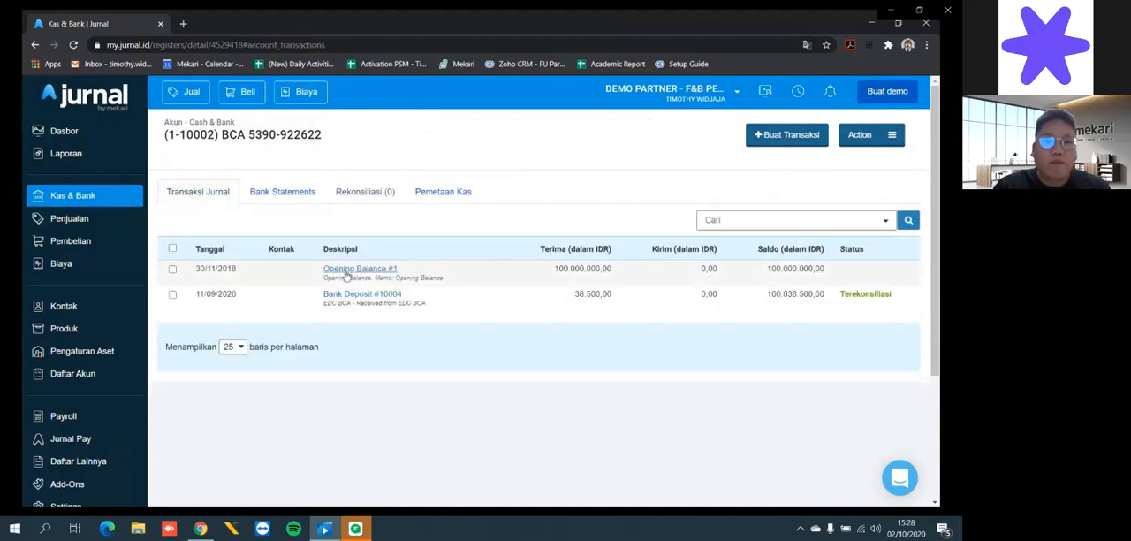